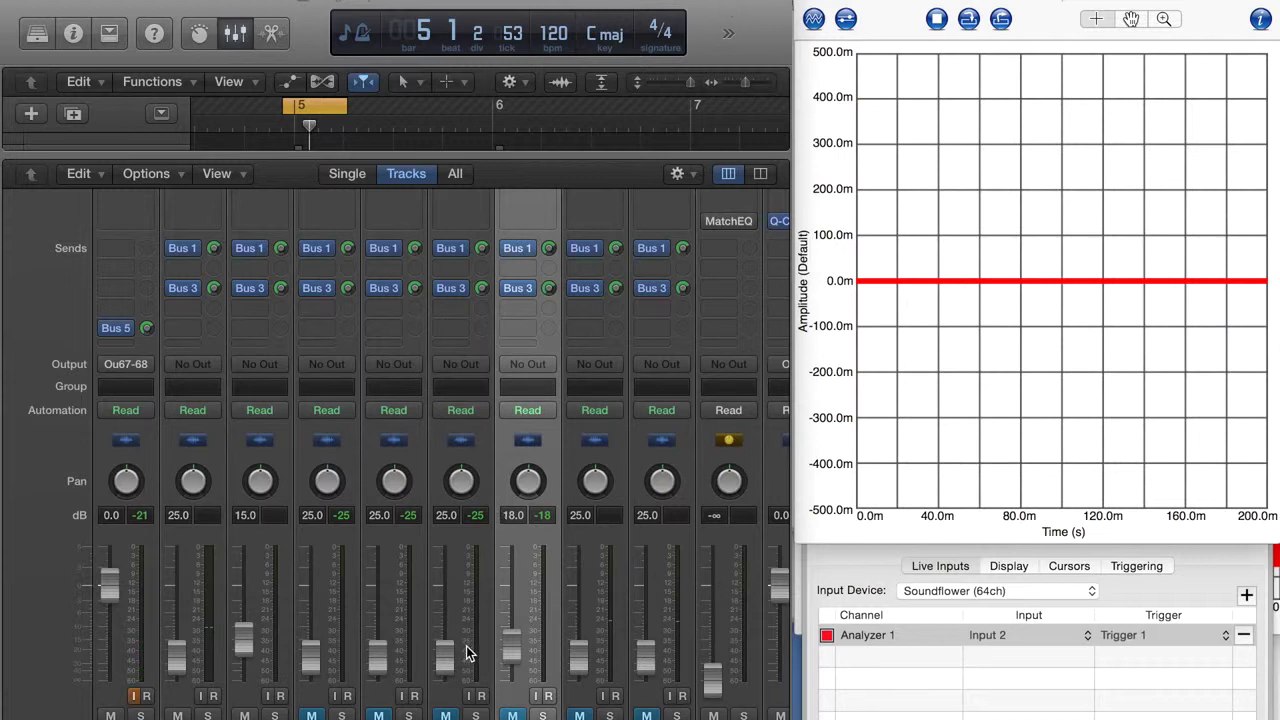
Check the impulse track and the two sine tracks beside it in the oscilloscope one at a time by unmuting and muting each
{"action": "left_click", "coordinate": [512, 716]}
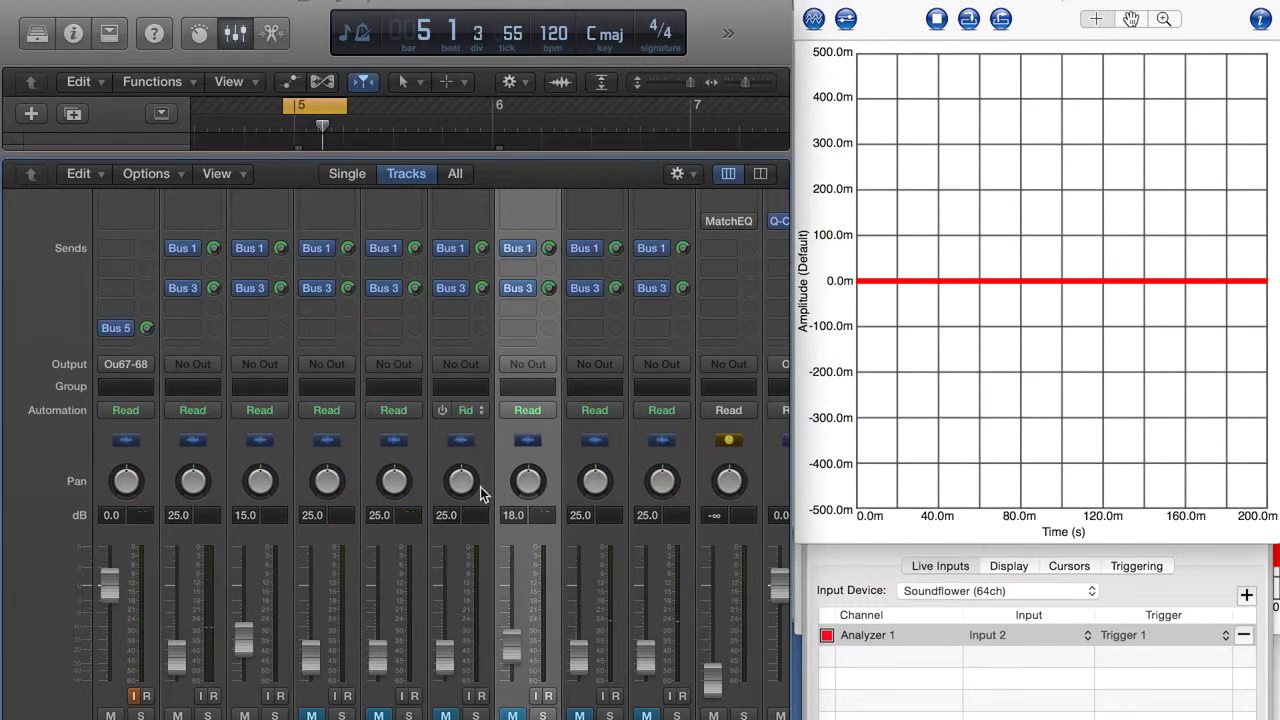
{"action": "left_click", "coordinate": [512, 716]}
{"action": "left_click", "coordinate": [512, 716]}
{"action": "left_click", "coordinate": [512, 716]}
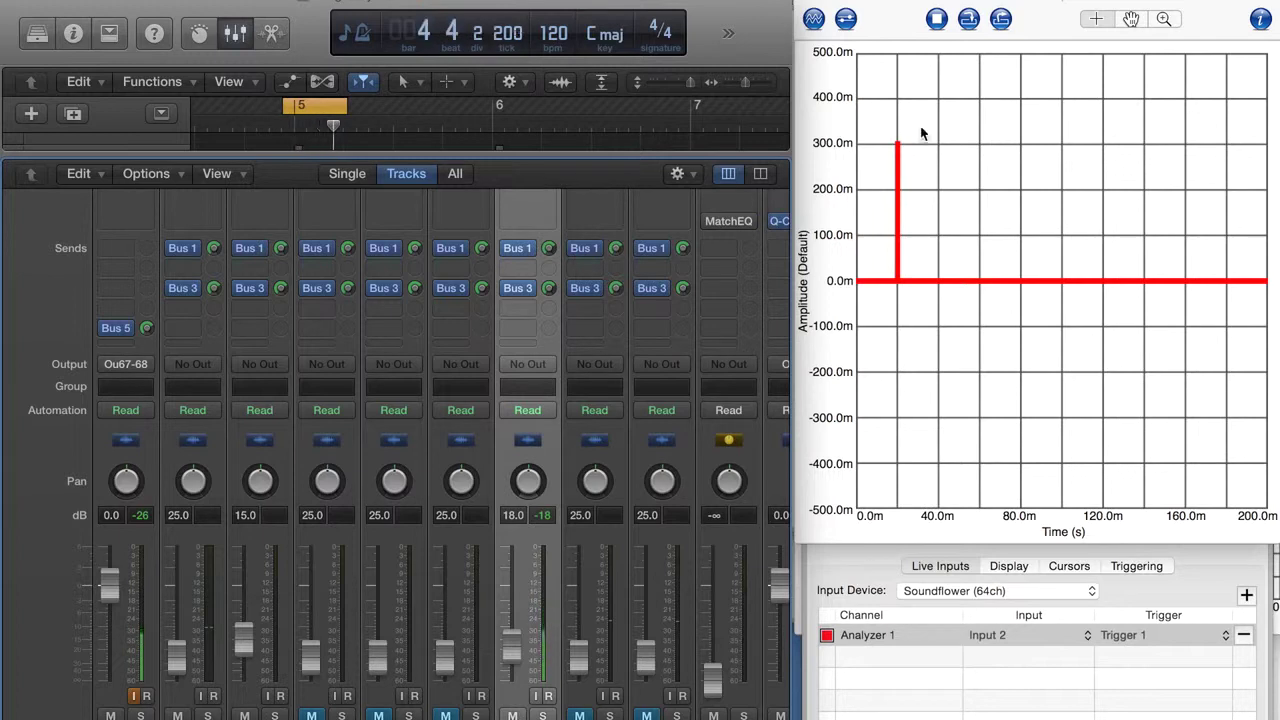
{"action": "left_click", "coordinate": [512, 716]}
{"action": "left_click", "coordinate": [446, 716]}
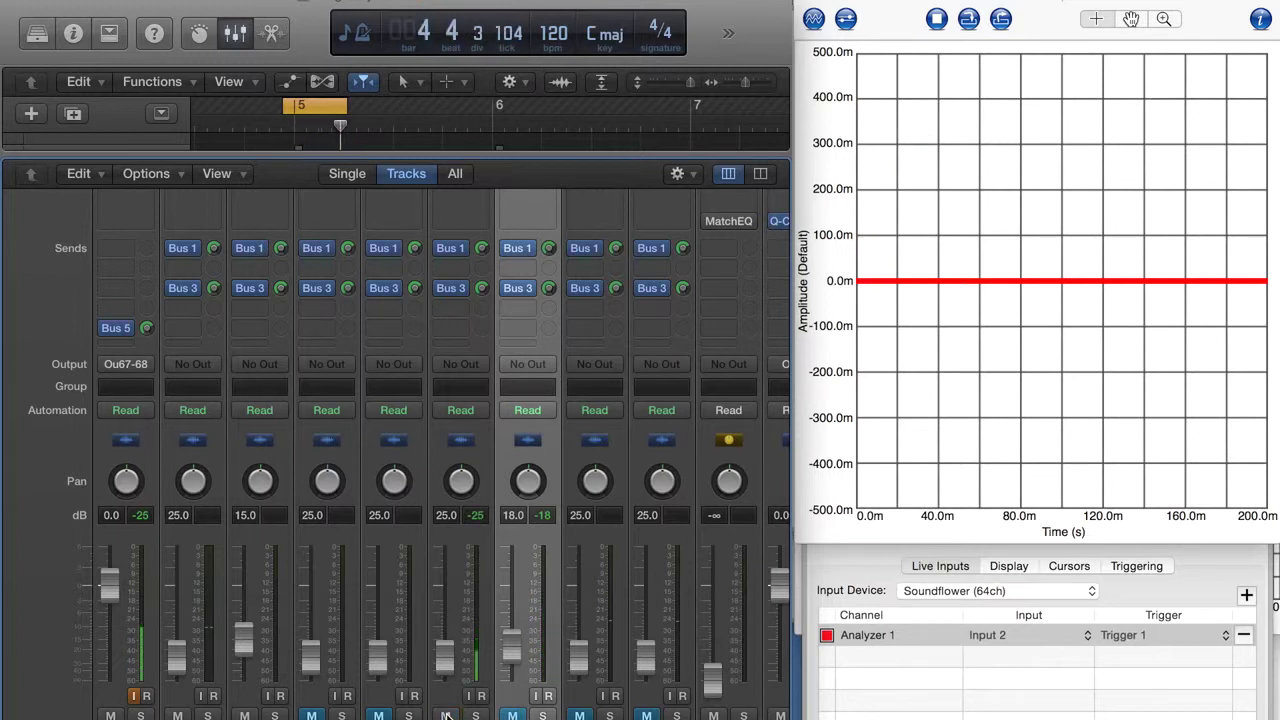
{"action": "left_click", "coordinate": [446, 716]}
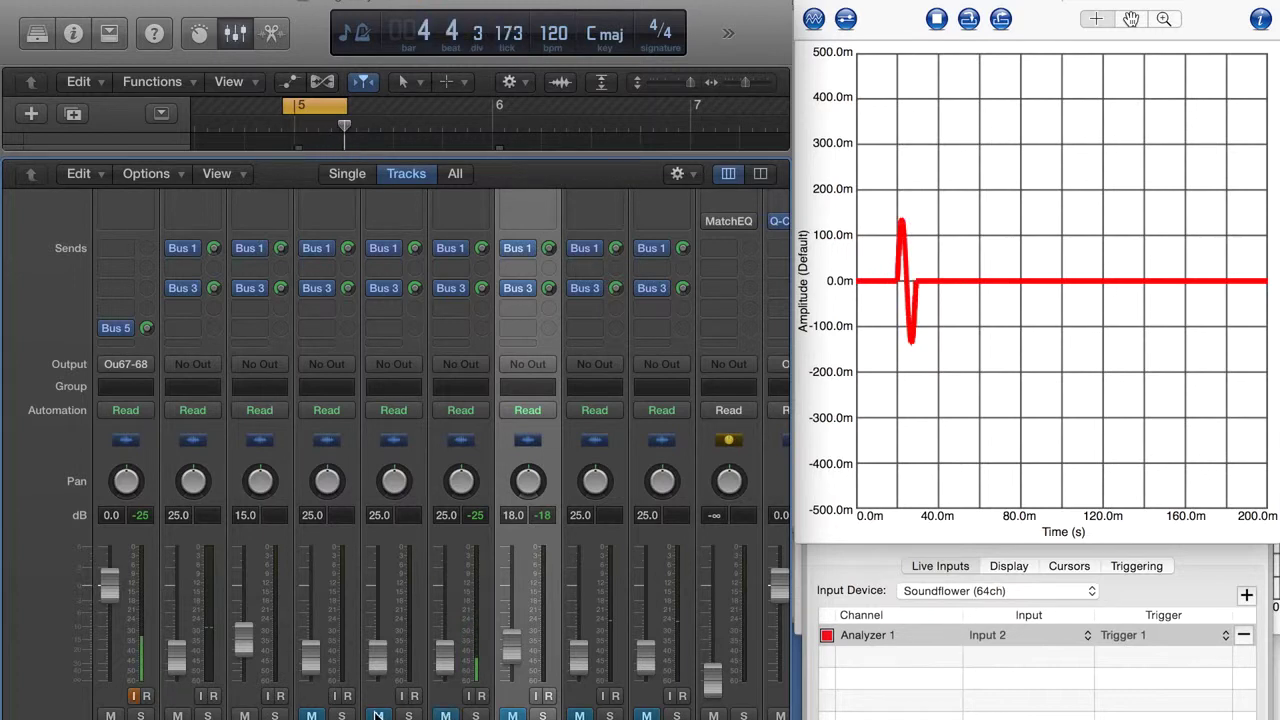
{"action": "left_click", "coordinate": [378, 716]}
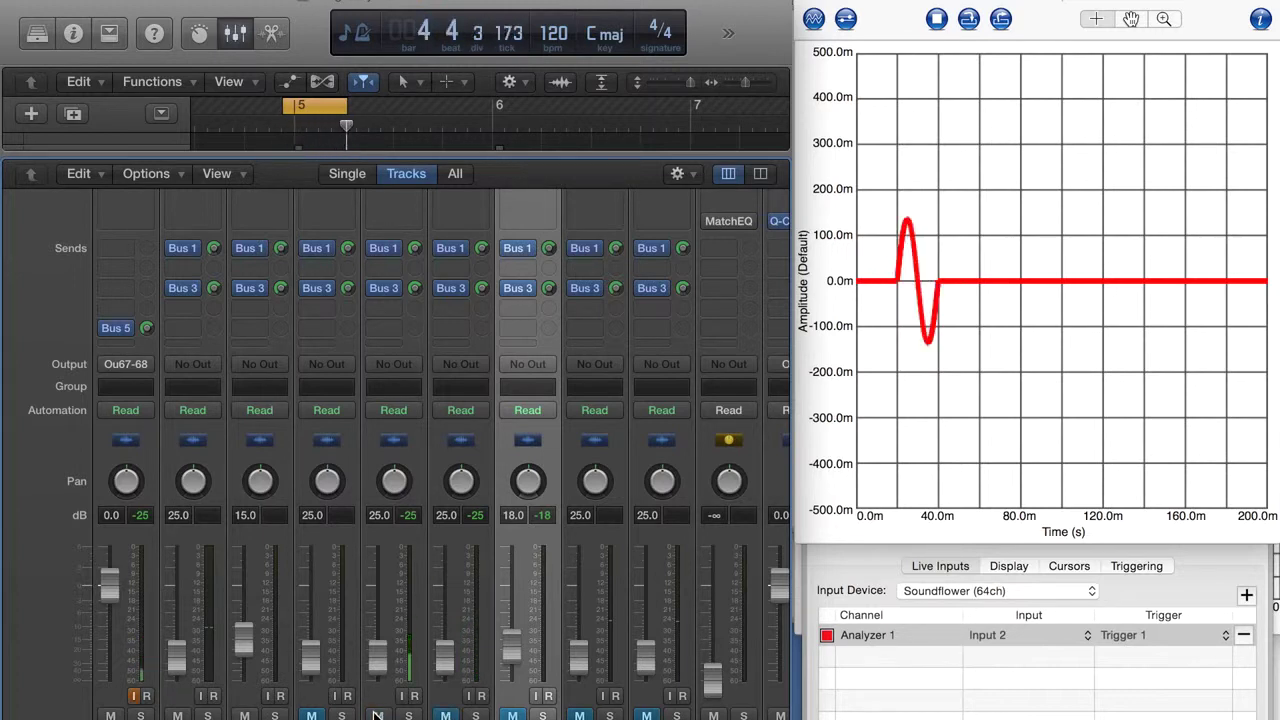
{"action": "left_click", "coordinate": [378, 716]}
Unmute the three sine tracks and the impulse track so all four test signals play together
{"action": "left_click", "coordinate": [313, 716]}
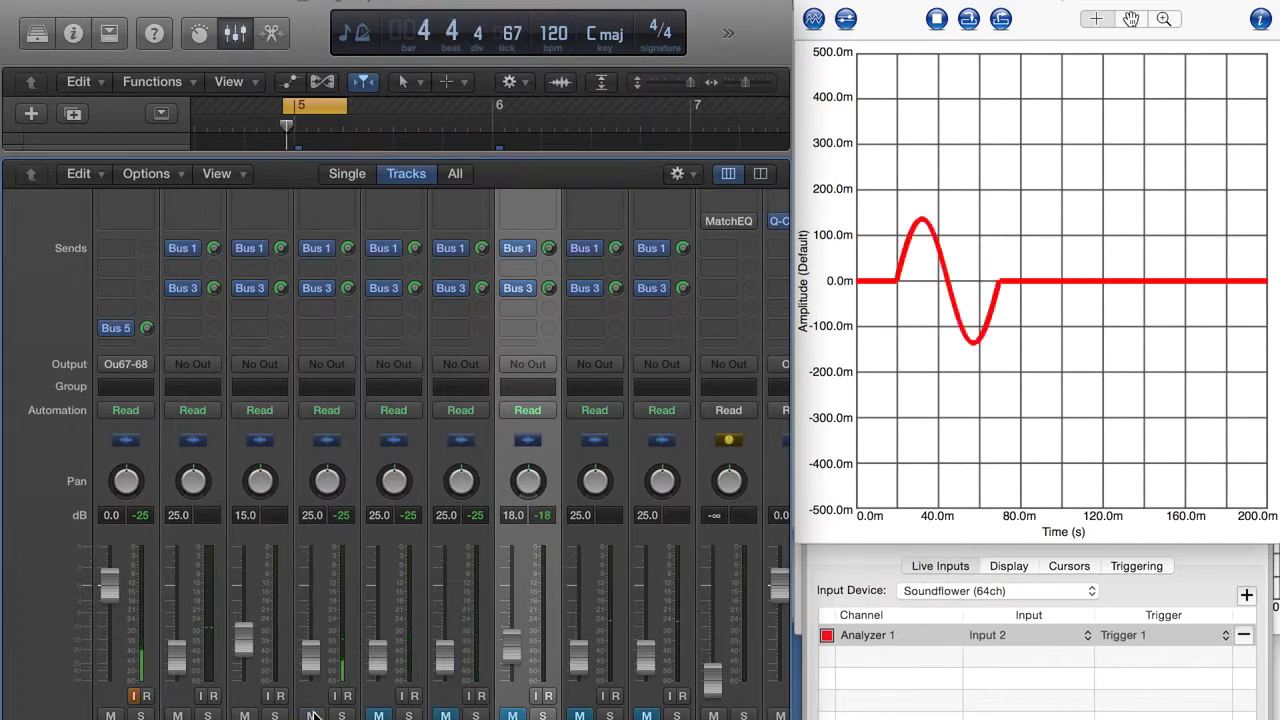
{"action": "left_click", "coordinate": [378, 716]}
{"action": "left_click", "coordinate": [446, 716]}
{"action": "left_click", "coordinate": [512, 716]}
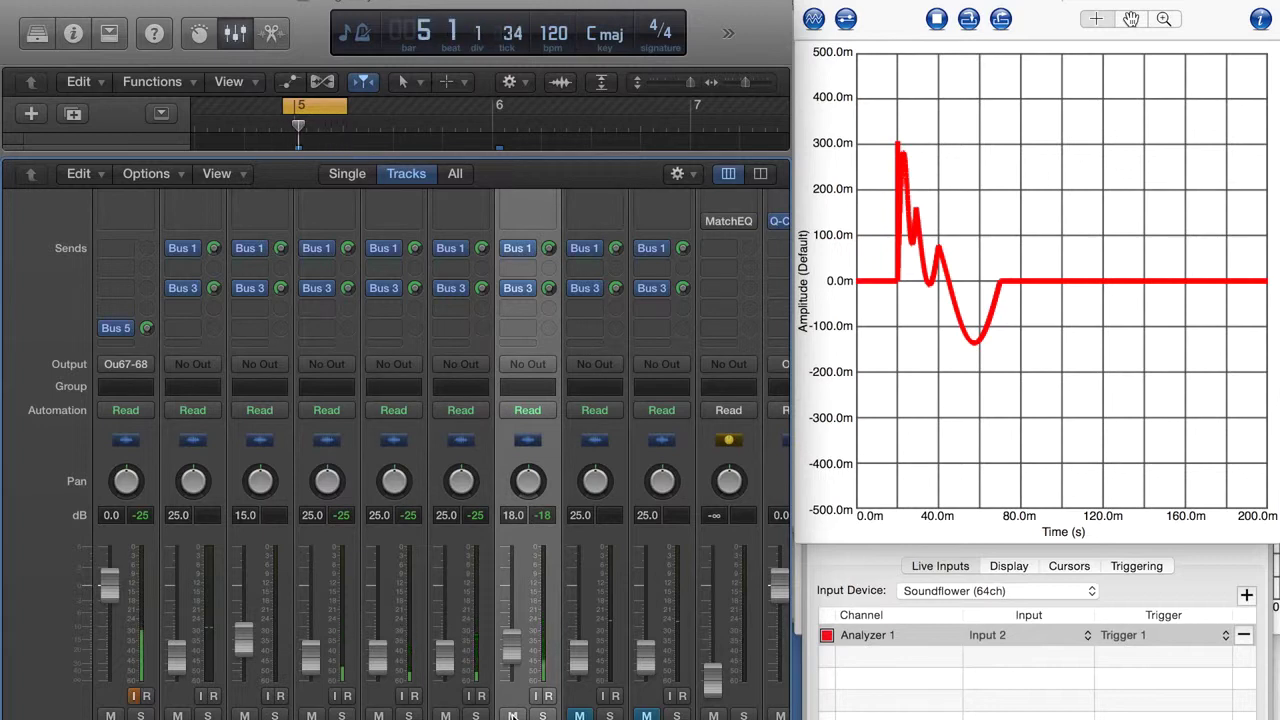
Mute the two shorter sine tracks, leaving only the impulse and the longest sine playing
{"action": "scroll", "coordinate": [657, 590], "scroll_direction": "right", "scroll_amount": 5}
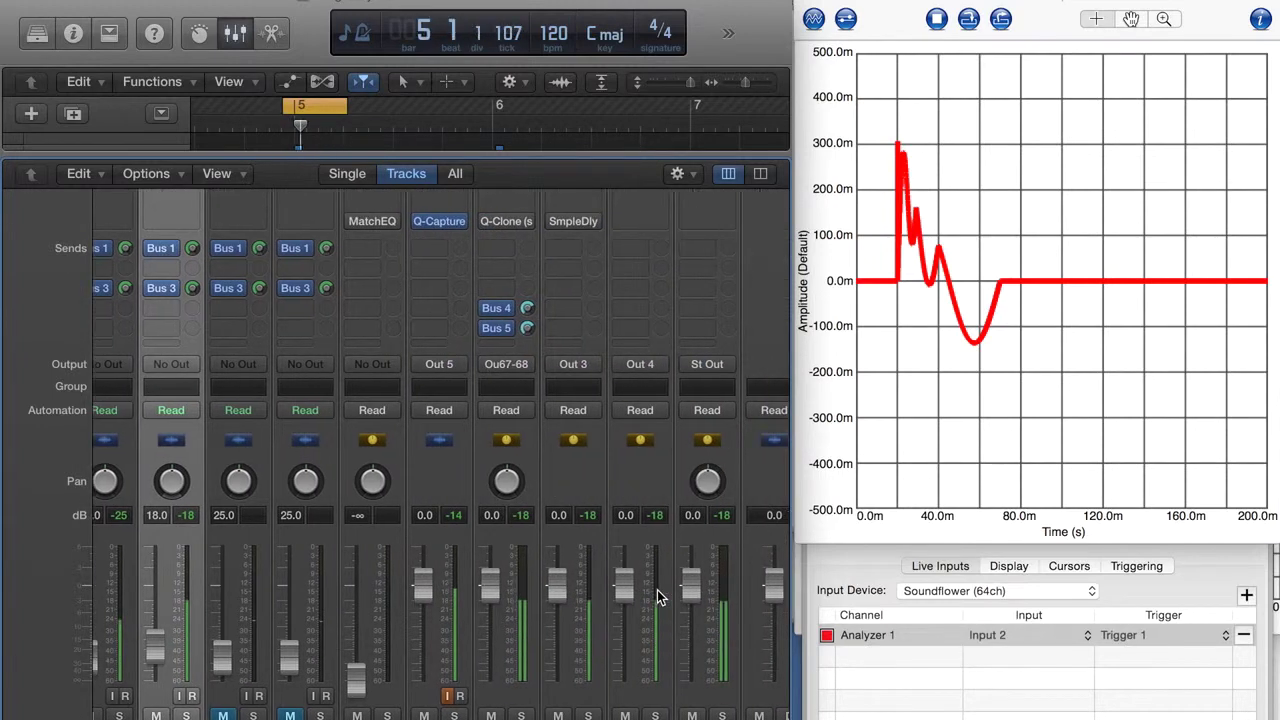
{"action": "scroll", "coordinate": [657, 590], "scroll_direction": "left", "scroll_amount": 3}
{"action": "scroll", "coordinate": [657, 590], "scroll_direction": "left", "scroll_amount": 3}
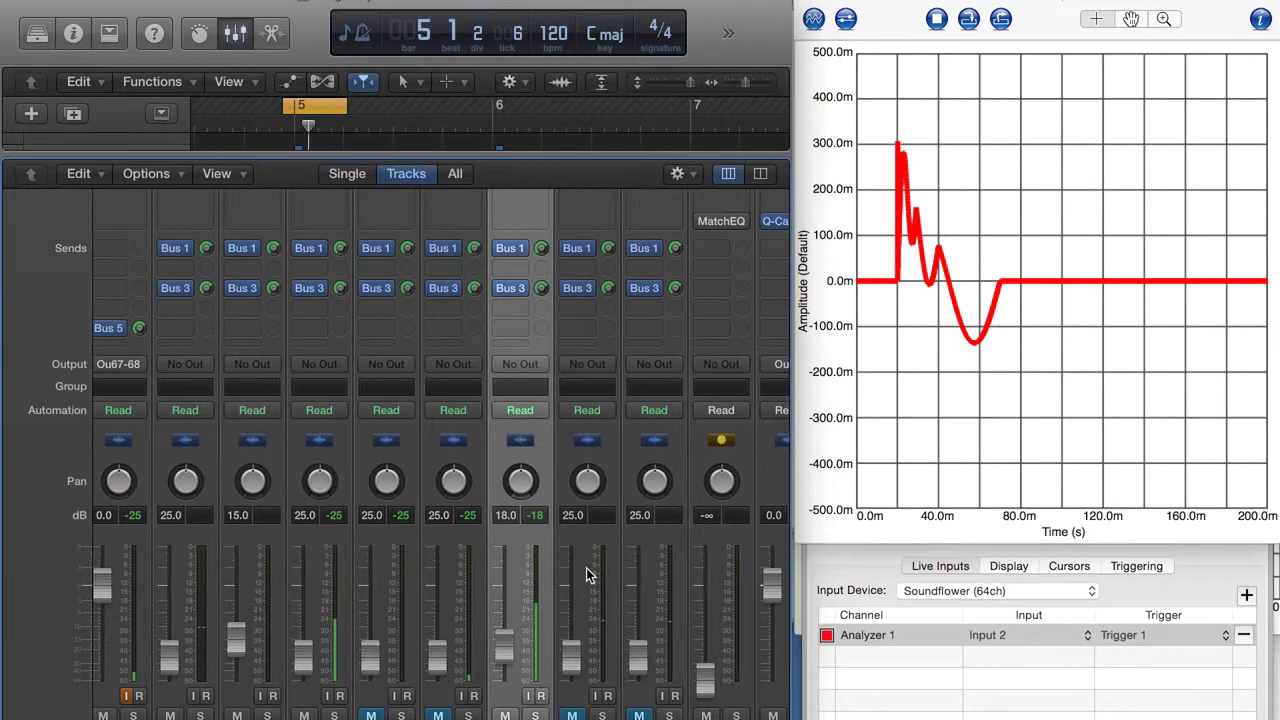
{"action": "scroll", "coordinate": [631, 550], "scroll_direction": "right", "scroll_amount": 6}
{"action": "scroll", "coordinate": [631, 546], "scroll_direction": "up", "scroll_amount": 10}
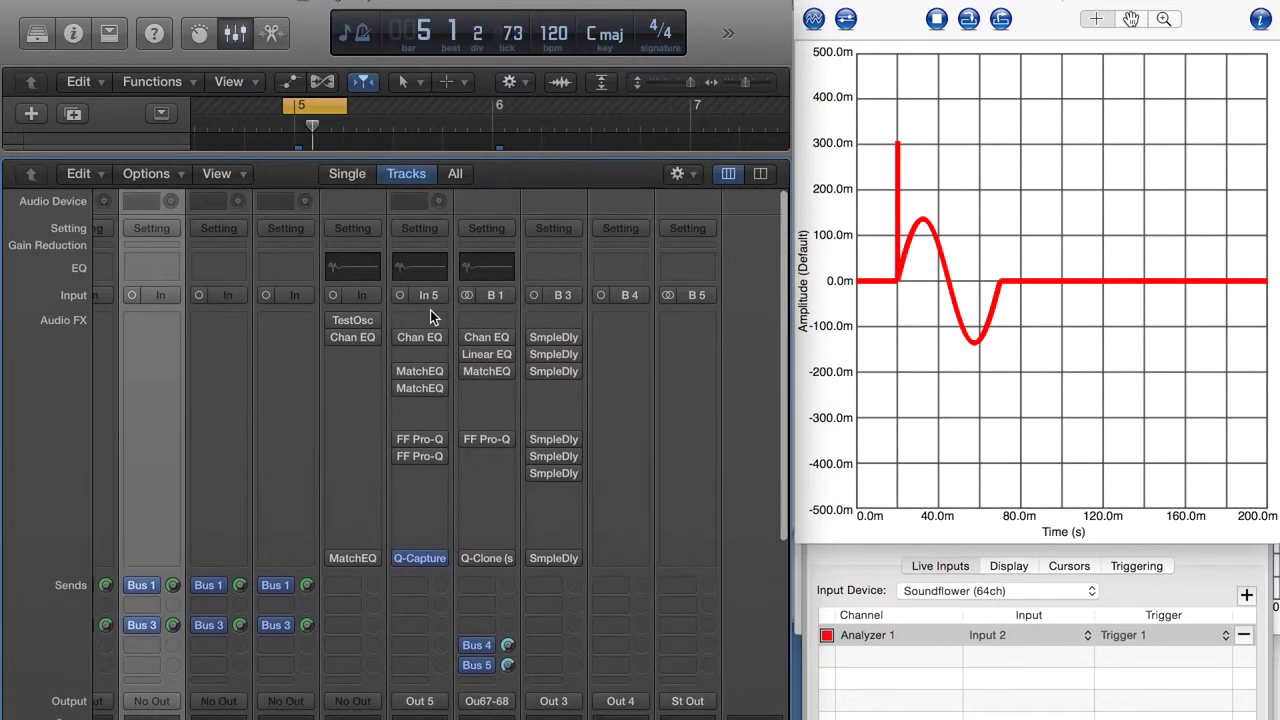
Check the signal through the Channel EQ on the B 1 channel, inspect its test 2 curve, and bypass the plug-in again
{"action": "mouse_move", "coordinate": [472, 342]}
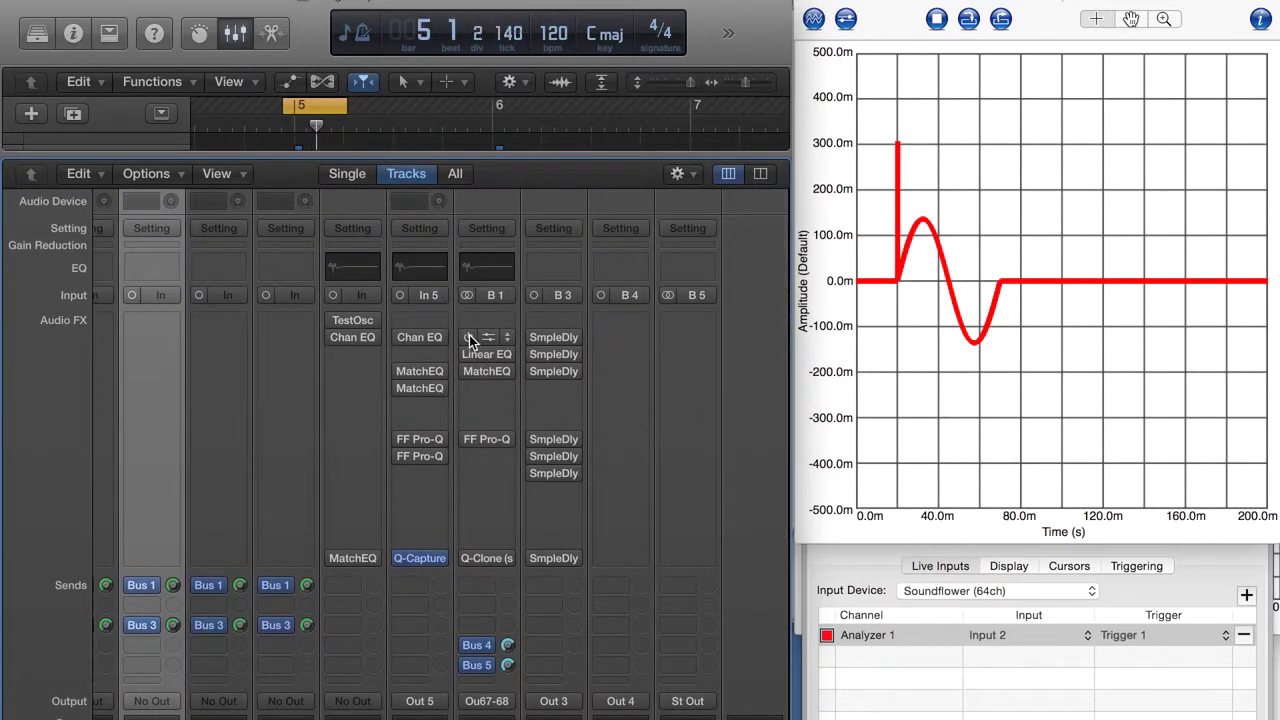
{"action": "left_click", "coordinate": [472, 342]}
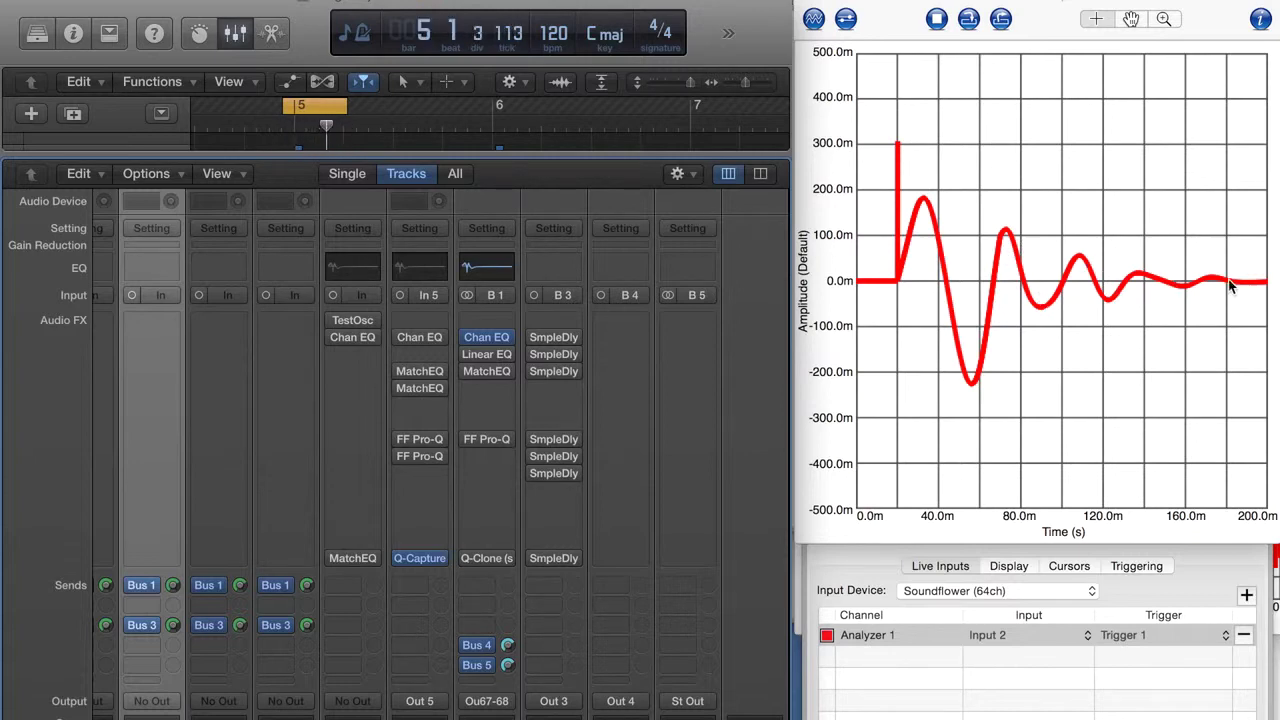
{"action": "left_click", "coordinate": [487, 339]}
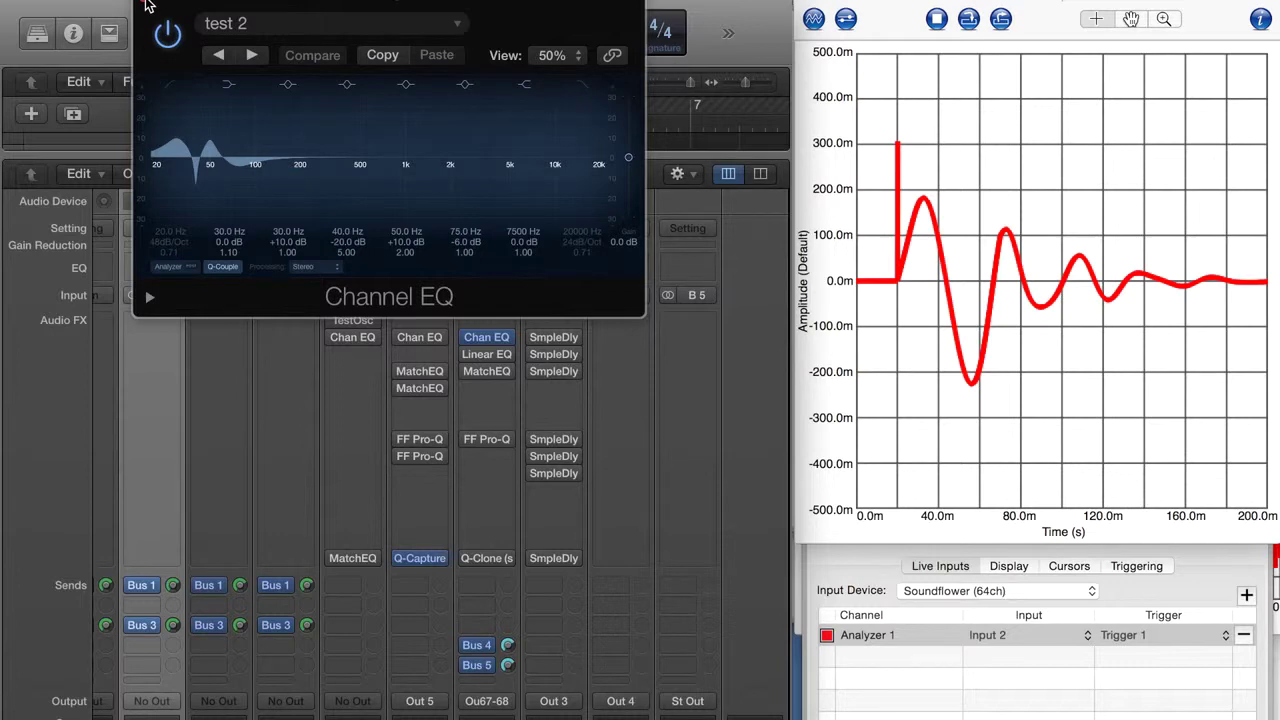
{"action": "left_click", "coordinate": [146, 5]}
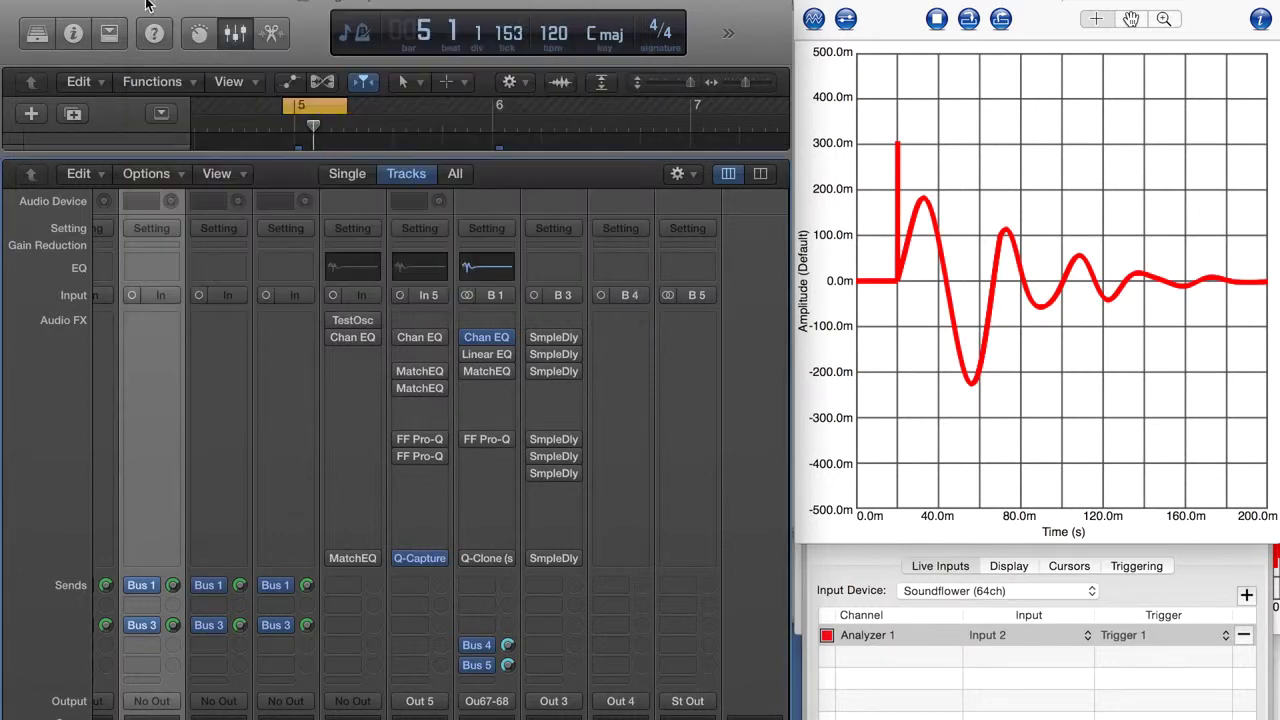
{"action": "left_click", "coordinate": [469, 337]}
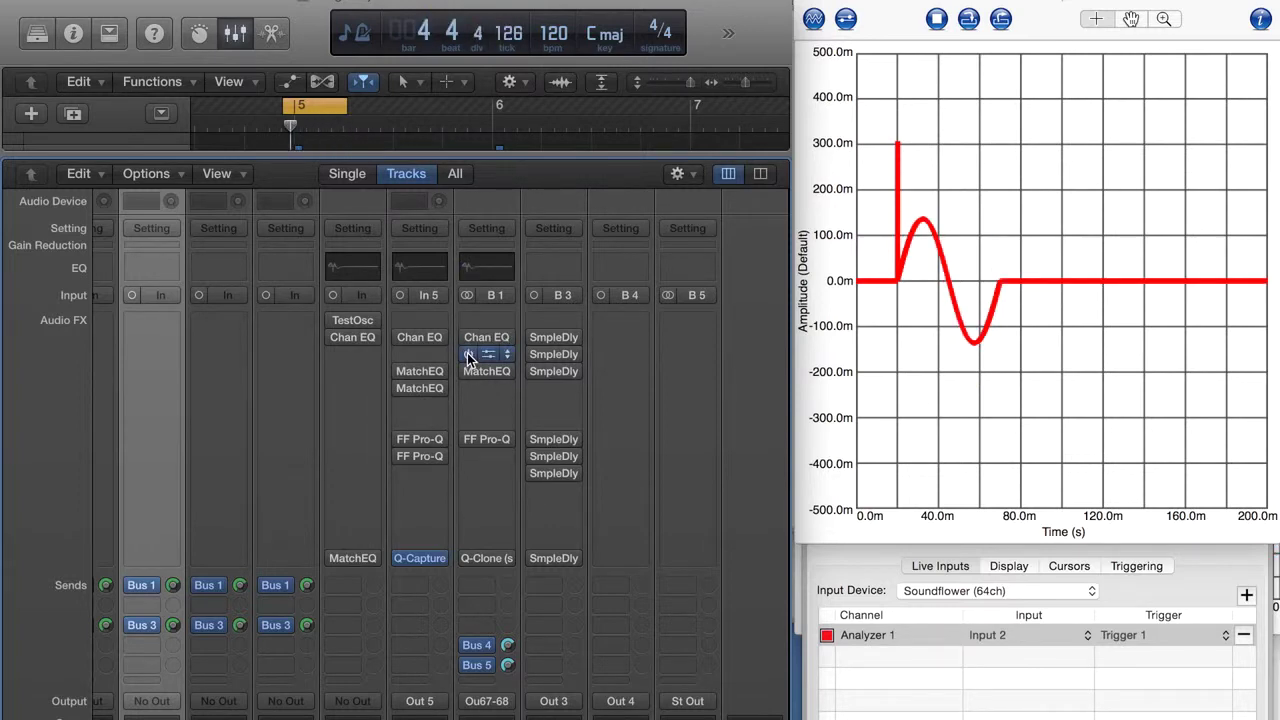
Enable the Linear EQ on the B 1 channel, check its effect on the waveform, and bypass it again
{"action": "left_click", "coordinate": [469, 355]}
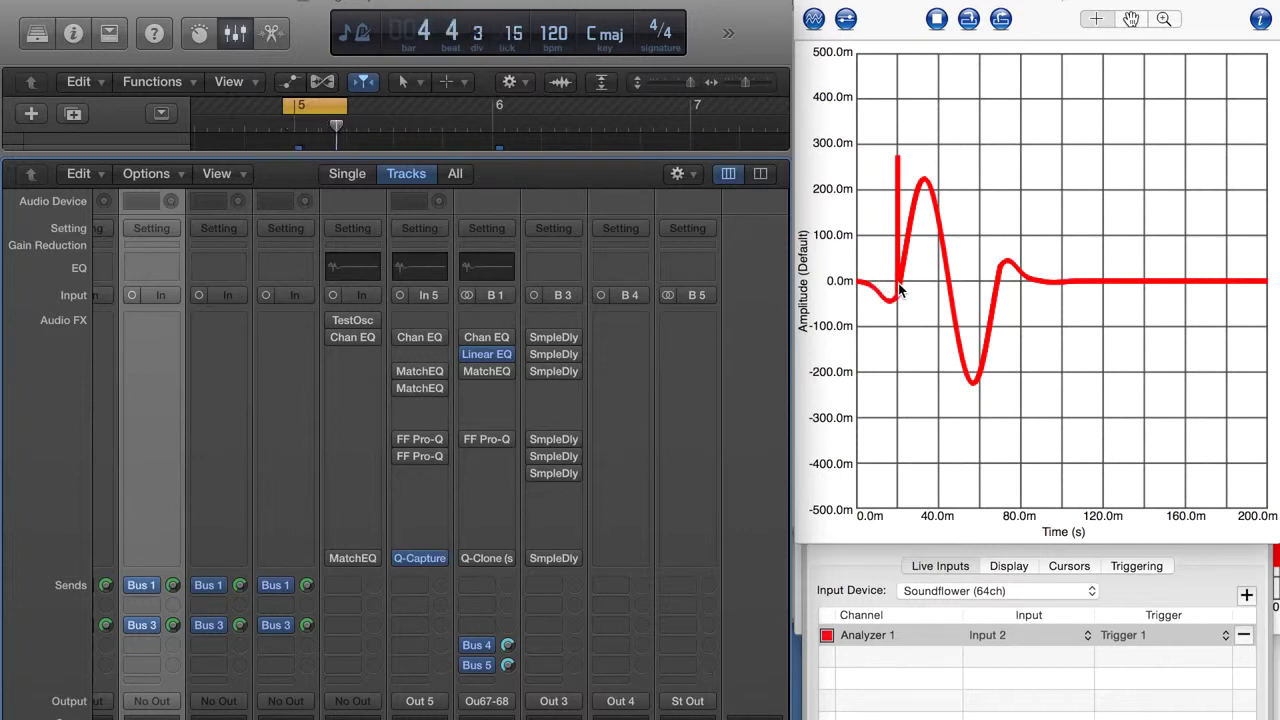
{"action": "mouse_move", "coordinate": [472, 358]}
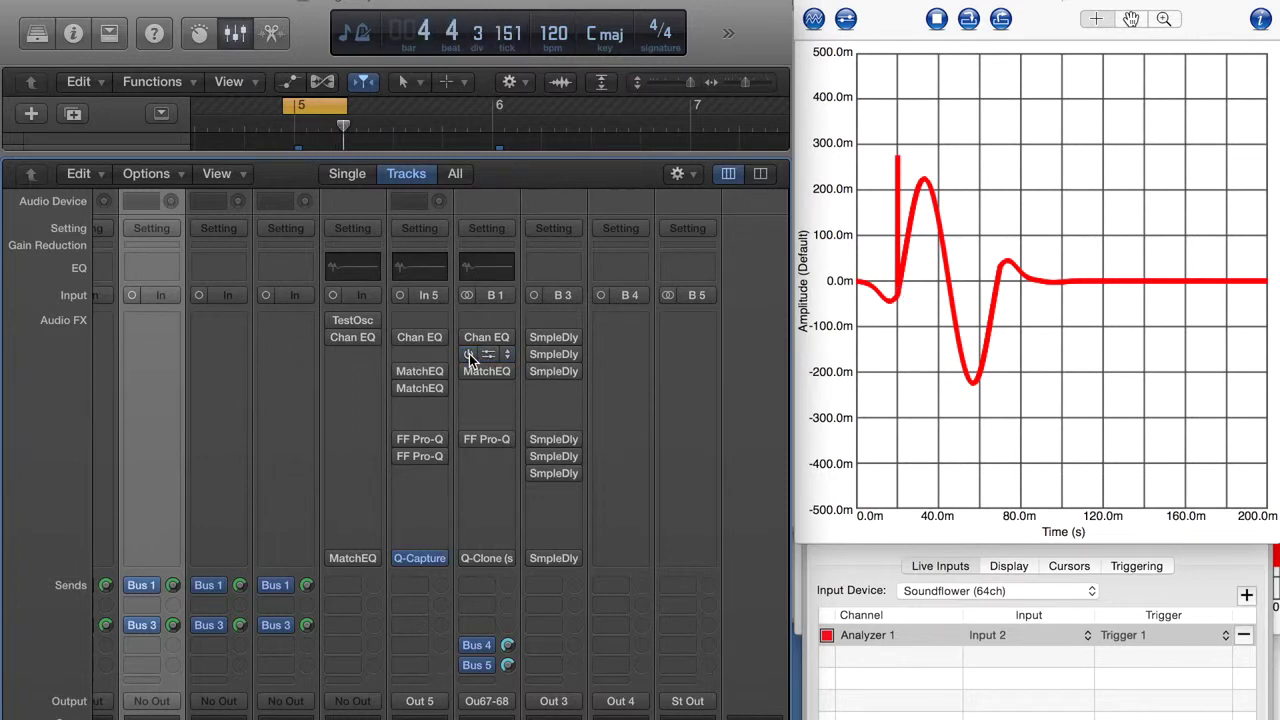
{"action": "left_click", "coordinate": [468, 355]}
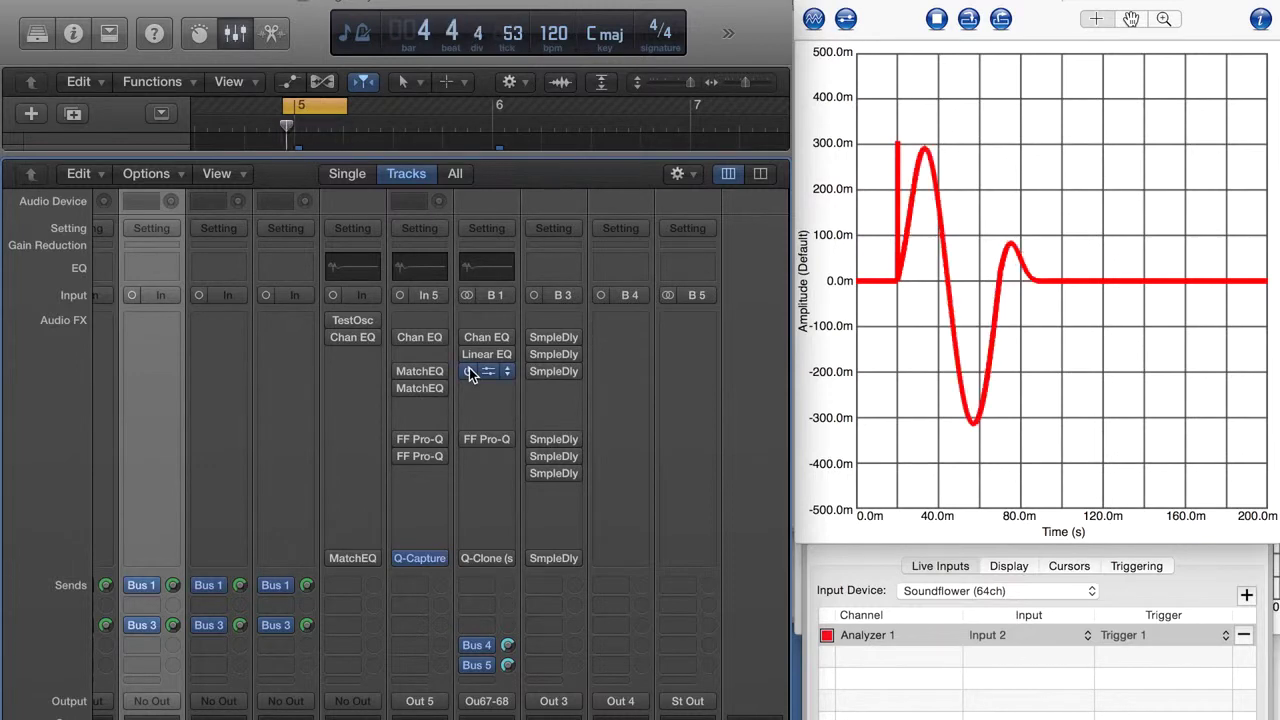
Set the phase mode of the Match EQ on the B 1 channel to Linear and close the plug-in
{"action": "left_click", "coordinate": [482, 372]}
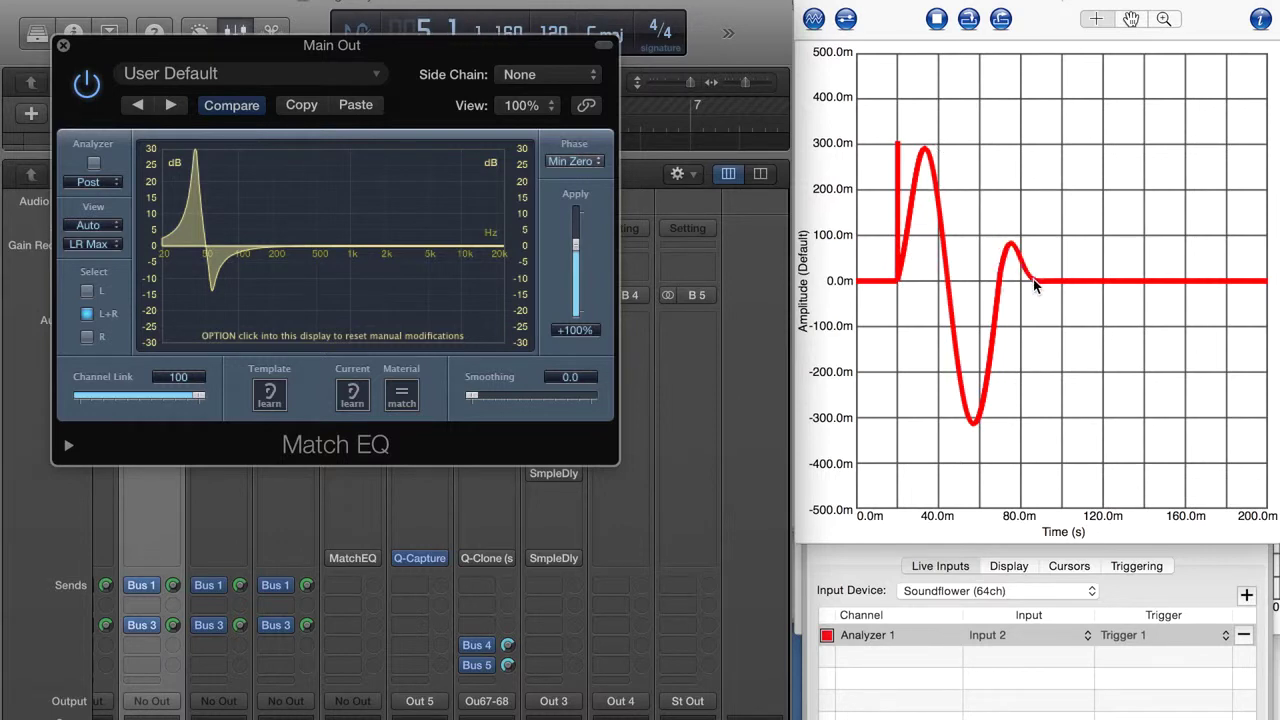
{"action": "left_click", "coordinate": [593, 163]}
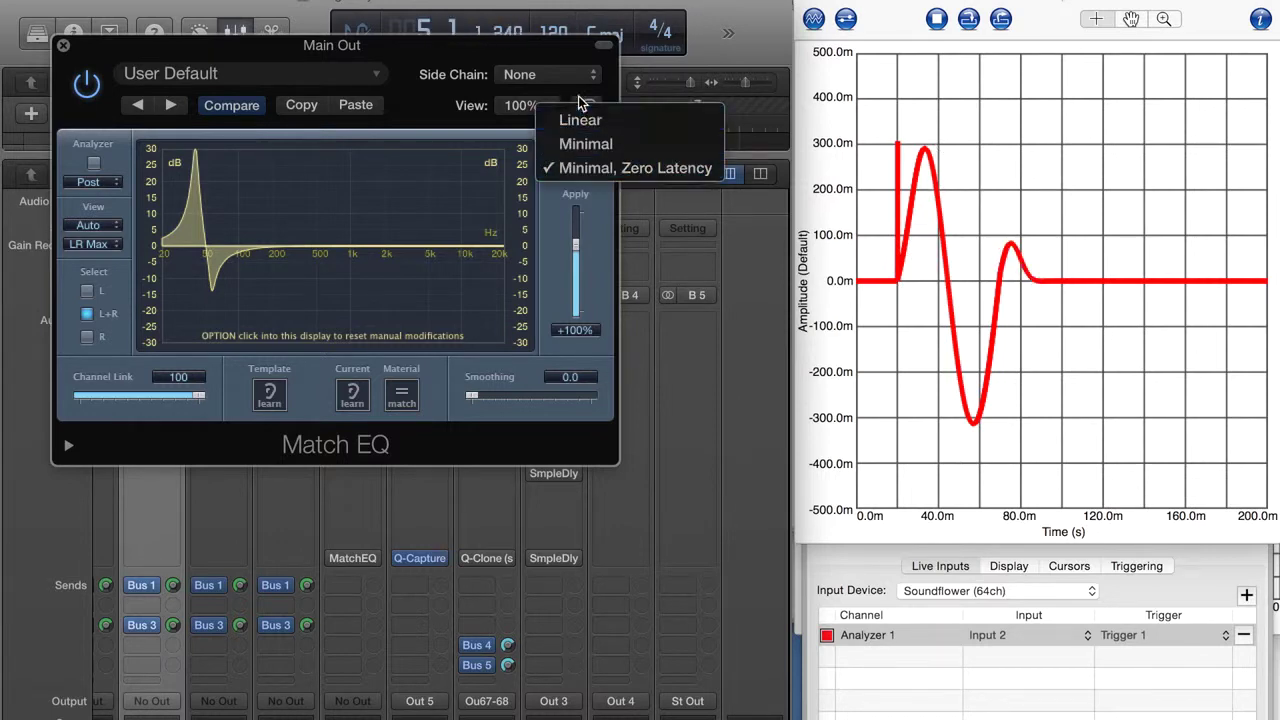
{"action": "left_click", "coordinate": [580, 119]}
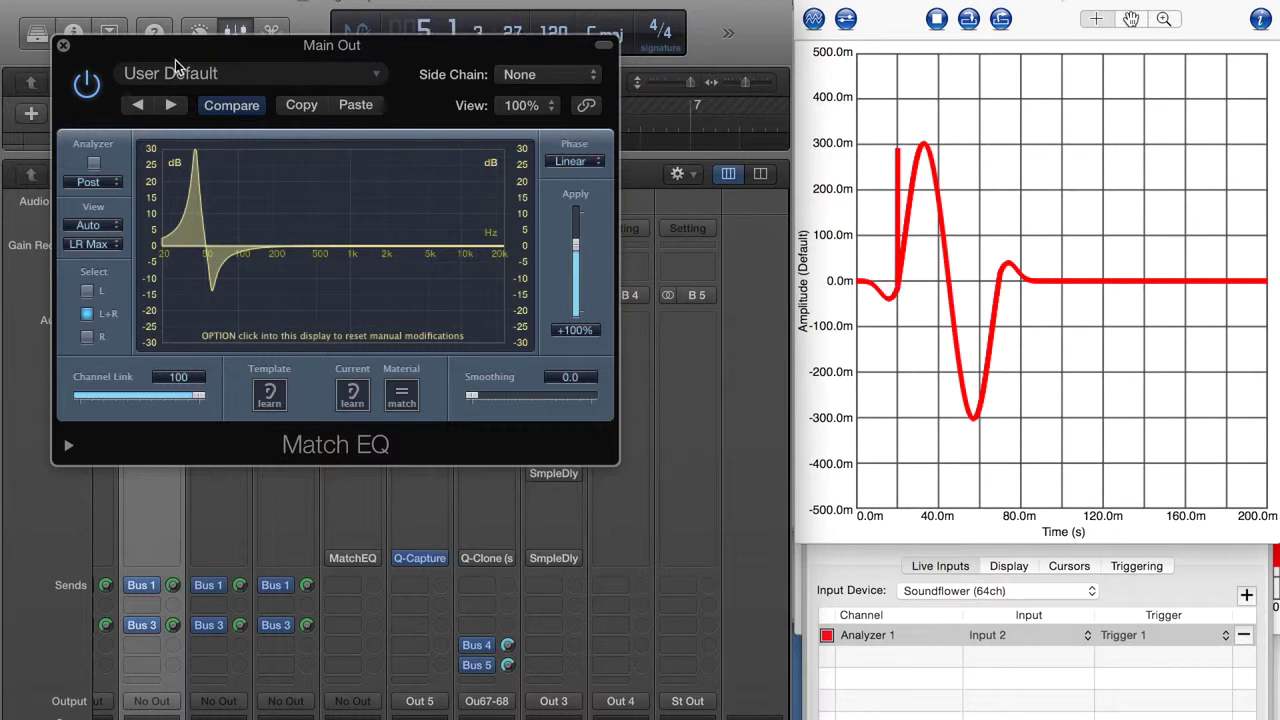
{"action": "left_click", "coordinate": [63, 45]}
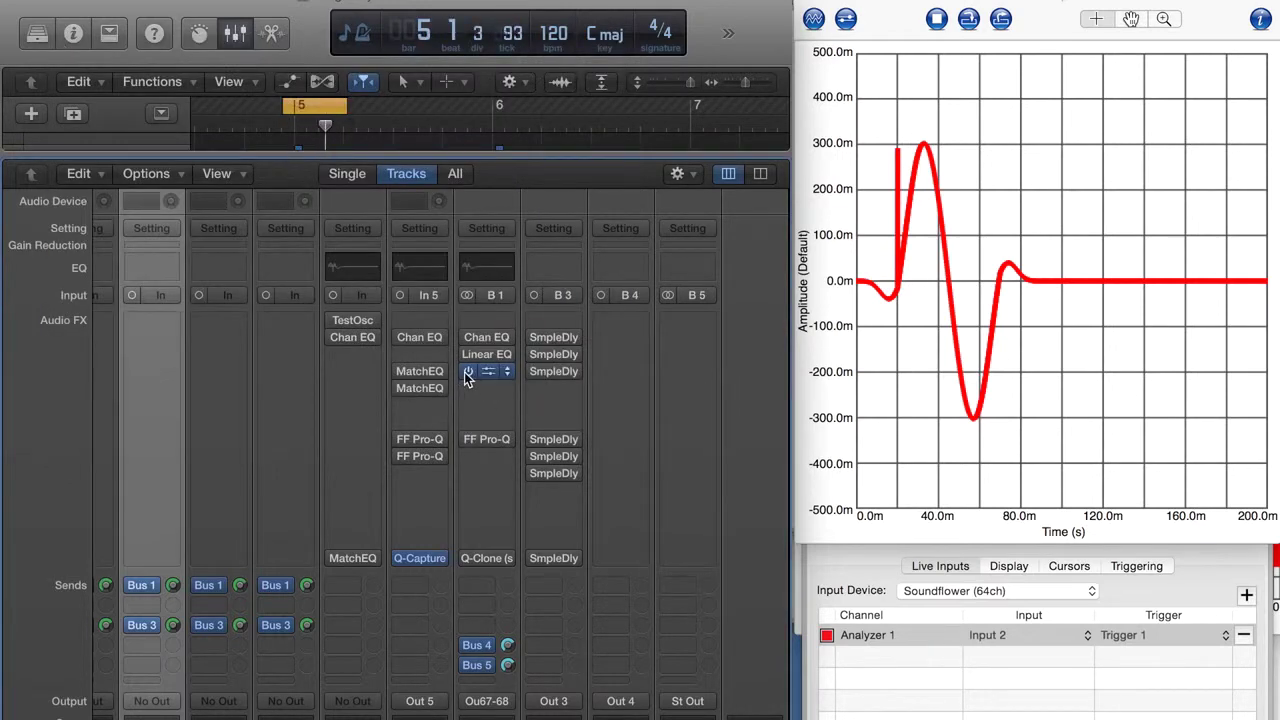
Compare the waveform through FF Pro-Q and Q-Clone on the B 1 channel, enabling one plug-in at a time
{"action": "left_click", "coordinate": [467, 440]}
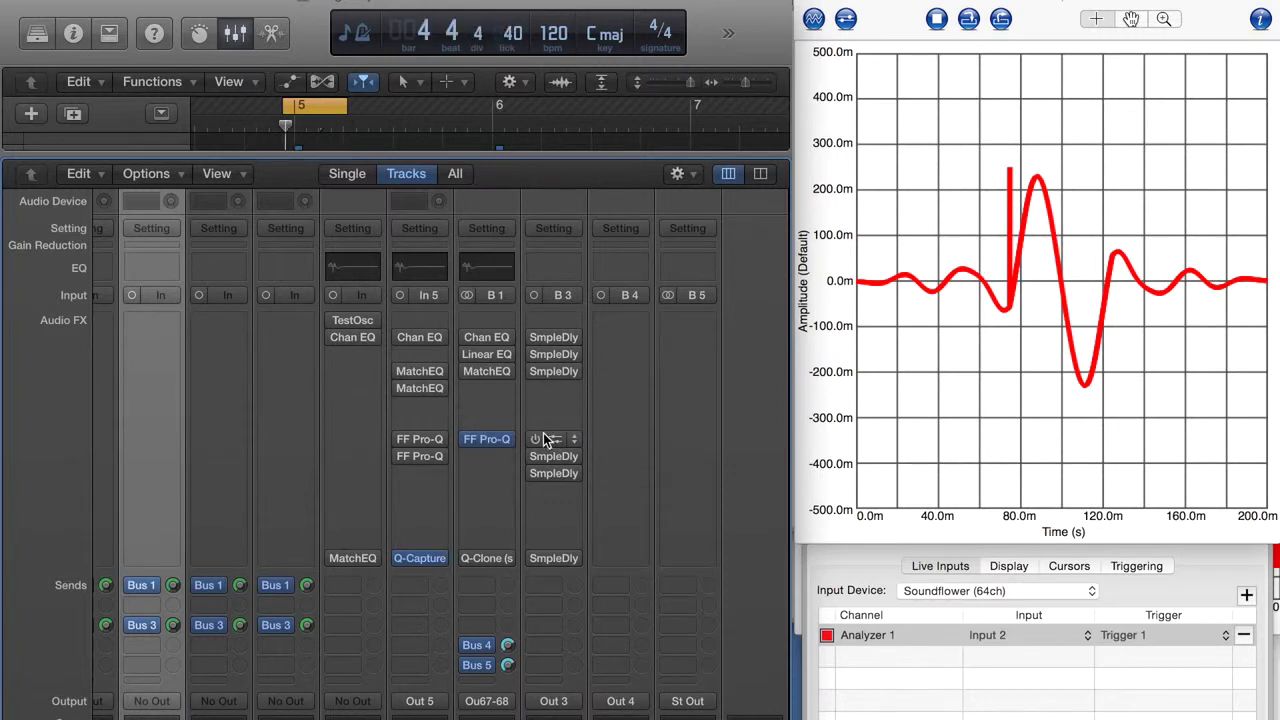
{"action": "left_click", "coordinate": [487, 441]}
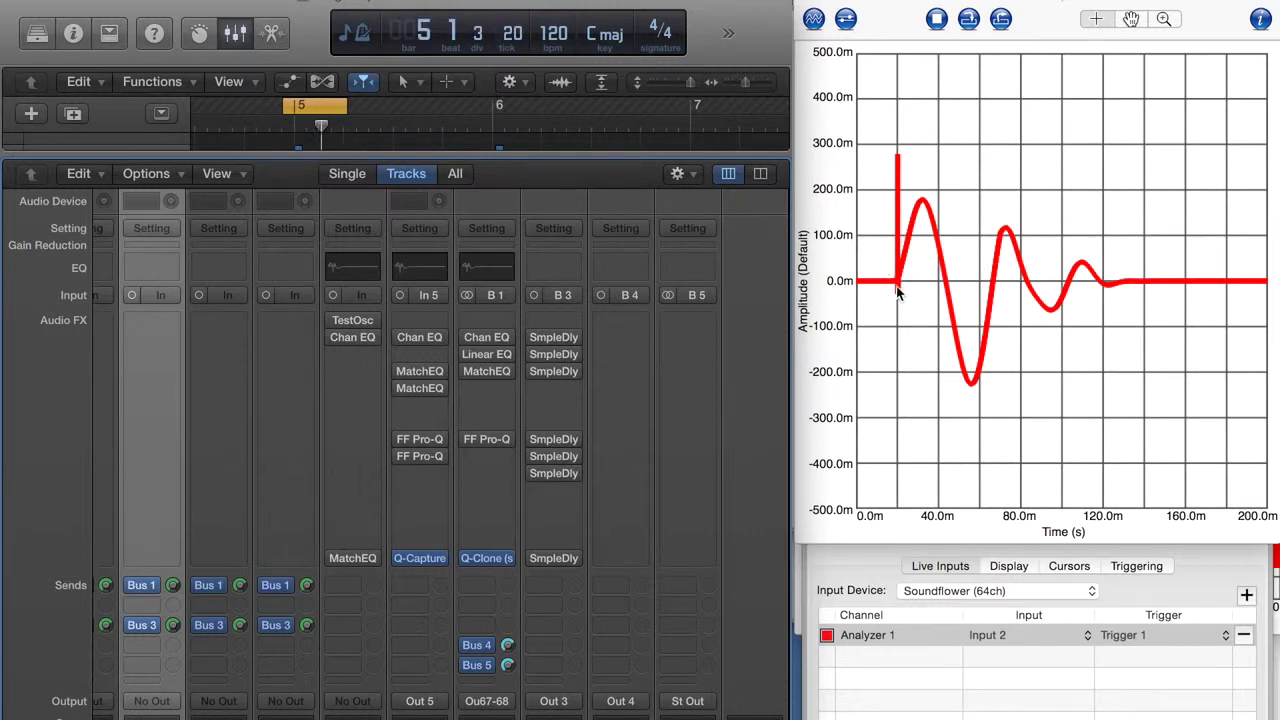
{"action": "mouse_move", "coordinate": [484, 558]}
Bypass the Channel EQ on the B 1 channel and unmute the two shorter sine tracks to restore the combined test signal
{"action": "mouse_move", "coordinate": [470, 336]}
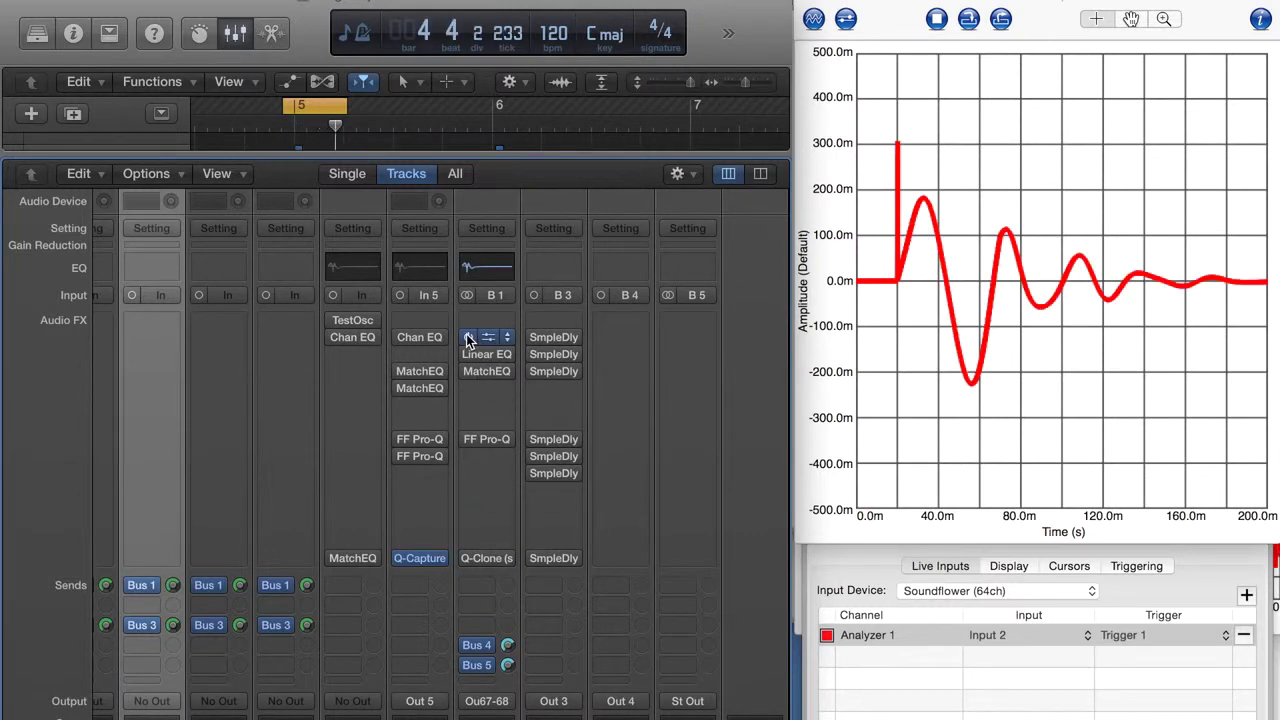
{"action": "left_click", "coordinate": [467, 338]}
{"action": "scroll", "coordinate": [448, 677], "scroll_direction": "left", "scroll_amount": 5}
{"action": "scroll", "coordinate": [448, 677], "scroll_direction": "down", "scroll_amount": 8}
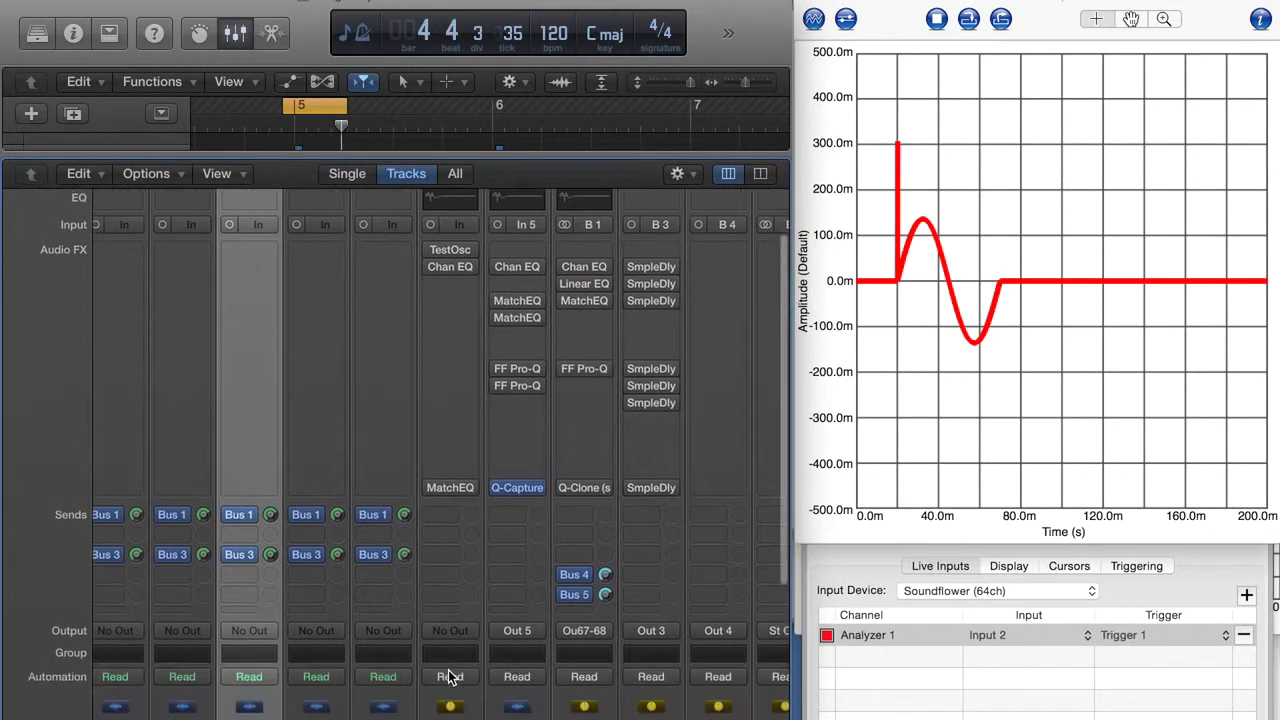
{"action": "scroll", "coordinate": [448, 677], "scroll_direction": "left", "scroll_amount": 3}
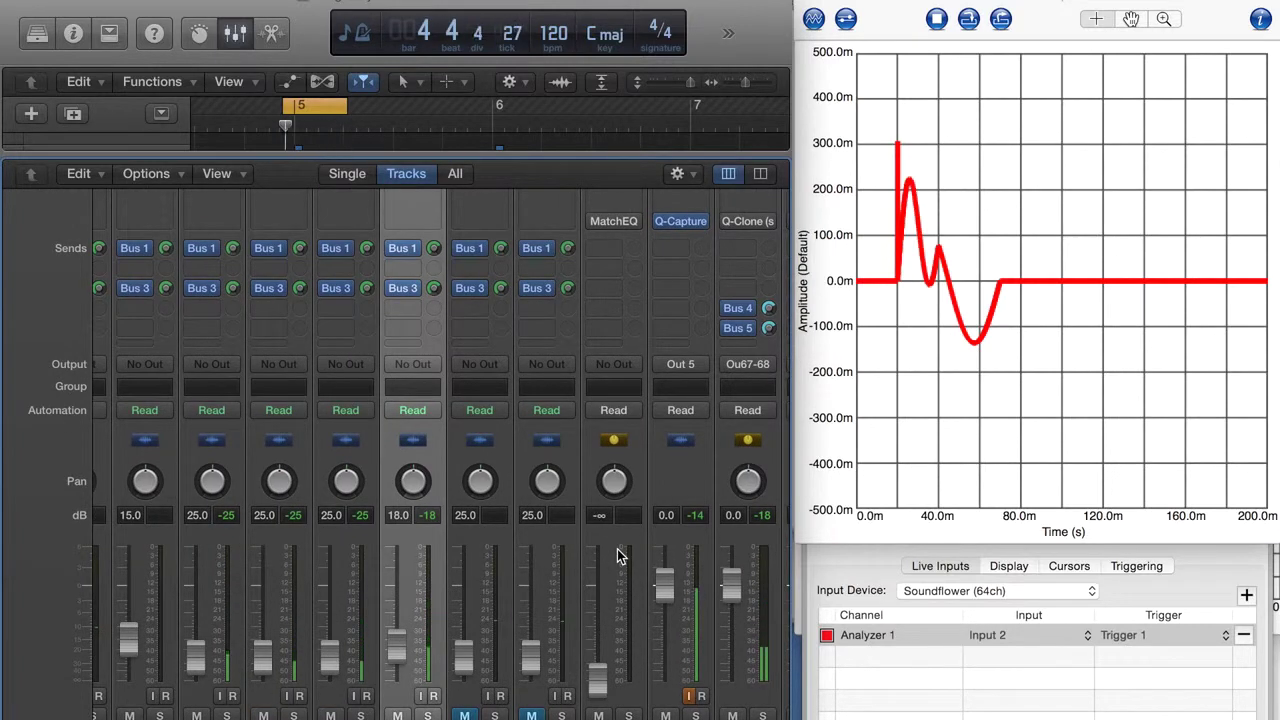
{"action": "scroll", "coordinate": [617, 552], "scroll_direction": "right", "scroll_amount": 12}
{"action": "scroll", "coordinate": [617, 550], "scroll_direction": "left", "scroll_amount": 2}
{"action": "scroll", "coordinate": [617, 550], "scroll_direction": "up", "scroll_amount": 8}
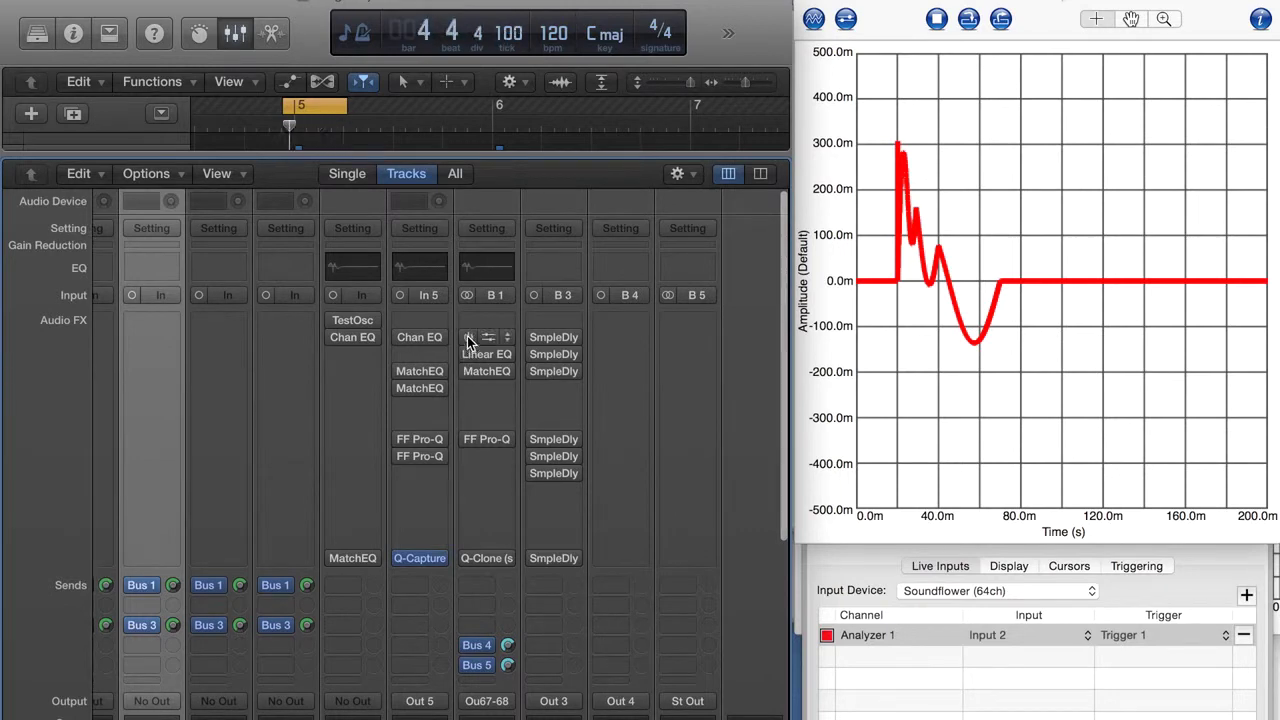
Check the combined test signal through the Channel EQ on the B 1 channel and bypass the plug-in again
{"action": "left_click", "coordinate": [467, 336]}
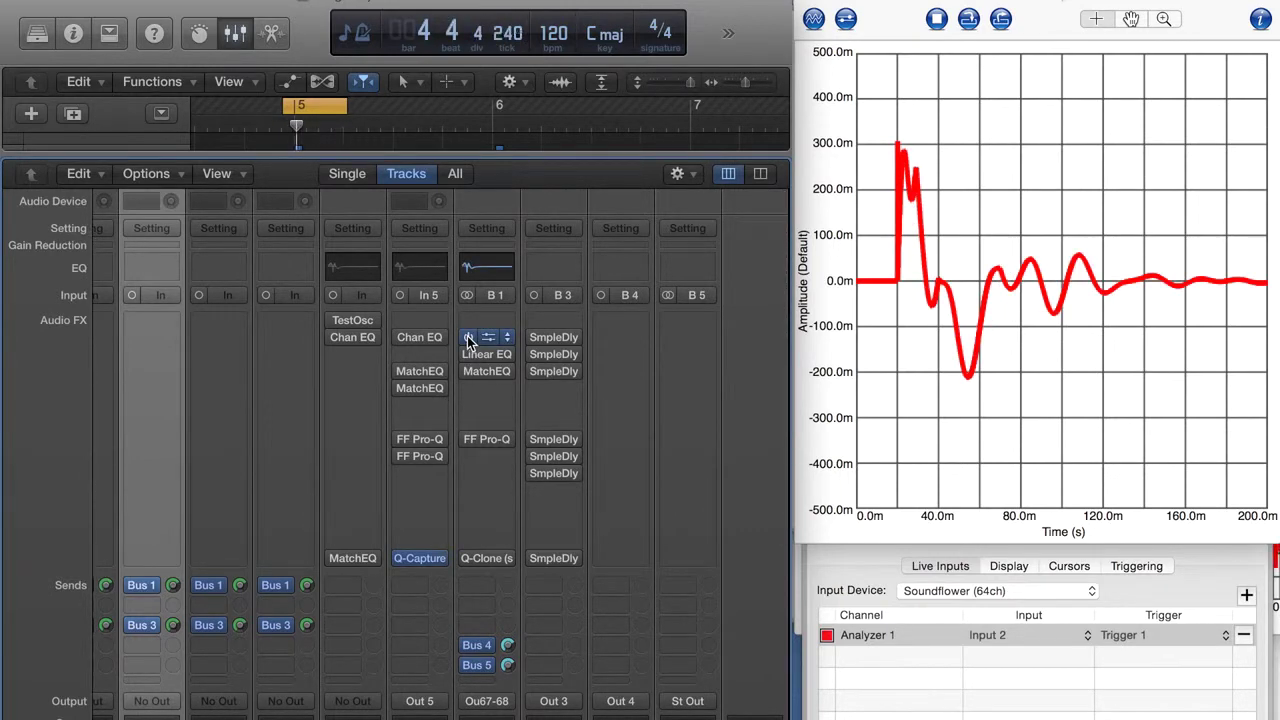
{"action": "left_click", "coordinate": [467, 336]}
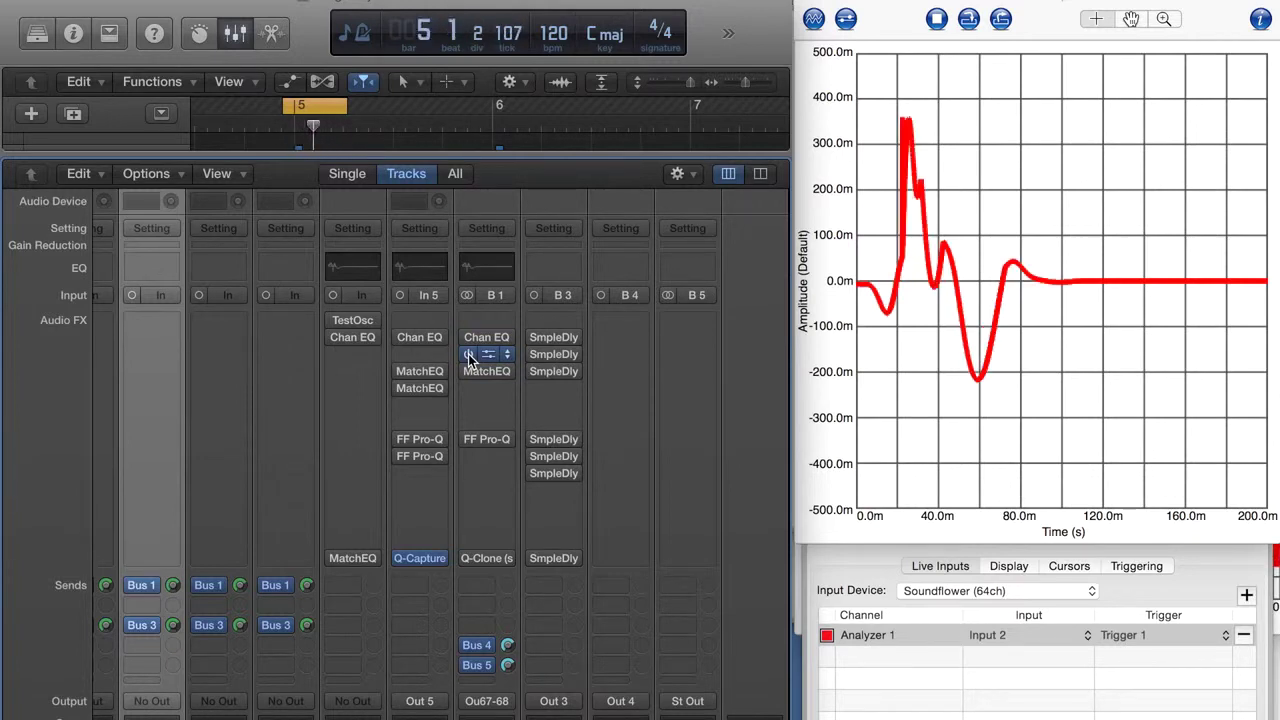
Enable the Match EQ on the B 1 channel and set its phase mode to Minimal, Zero Latency
{"action": "mouse_move", "coordinate": [467, 370]}
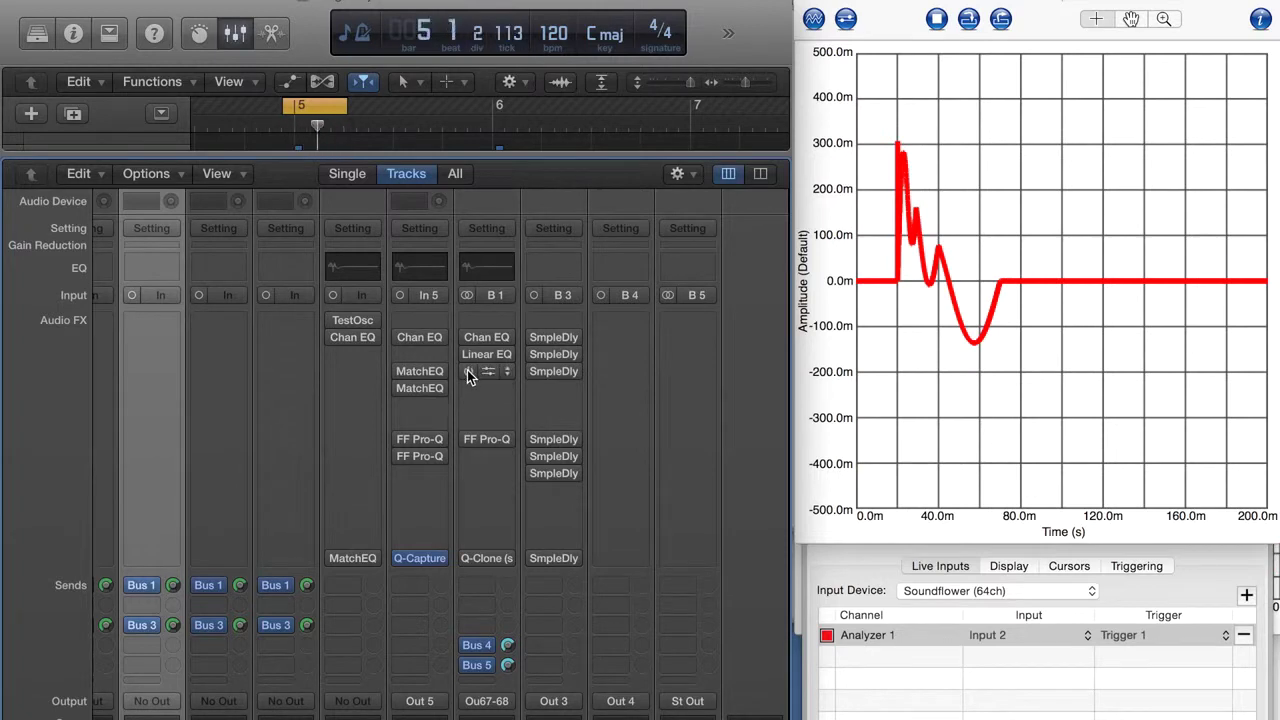
{"action": "left_click", "coordinate": [467, 371]}
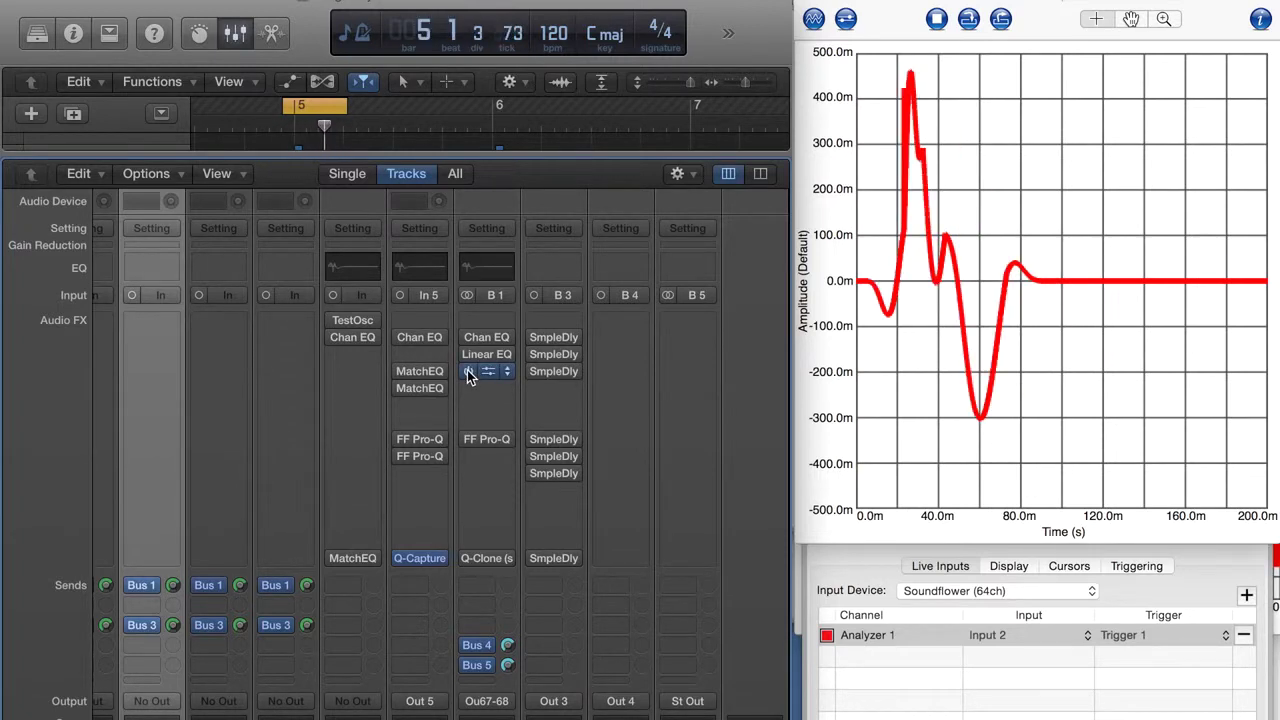
{"action": "left_click", "coordinate": [488, 371]}
{"action": "left_click", "coordinate": [566, 161]}
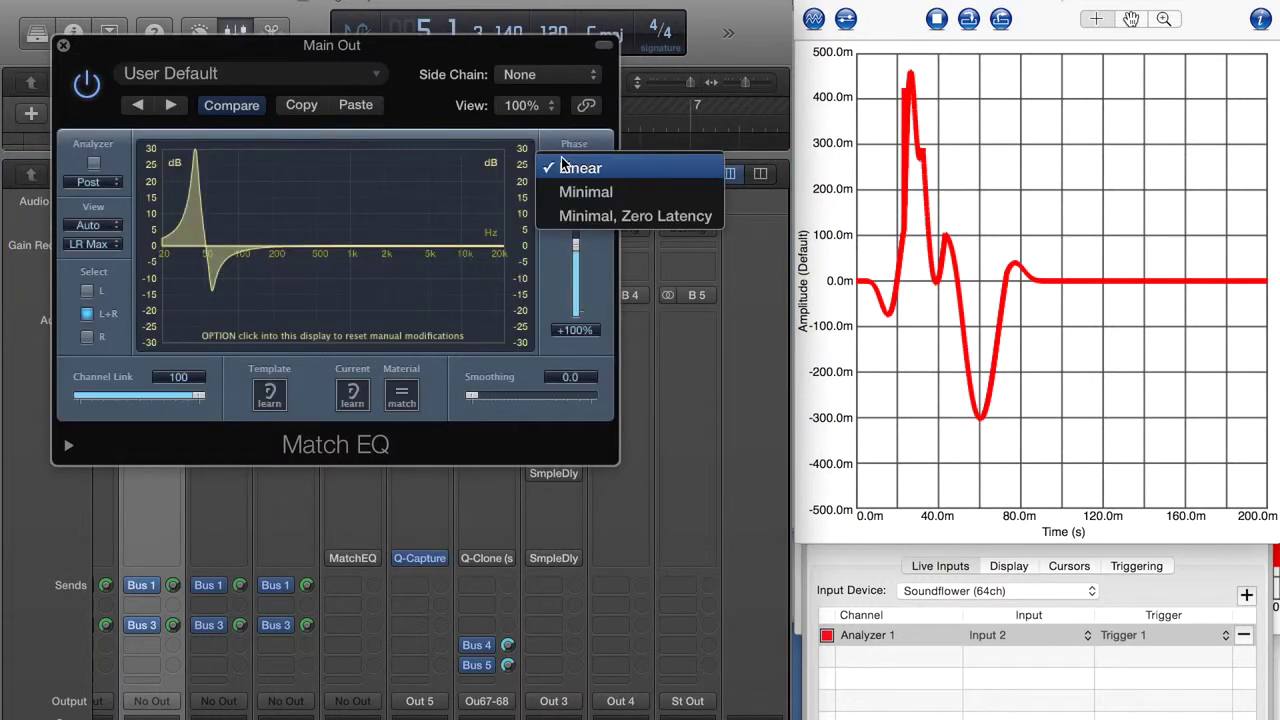
{"action": "left_click", "coordinate": [598, 217]}
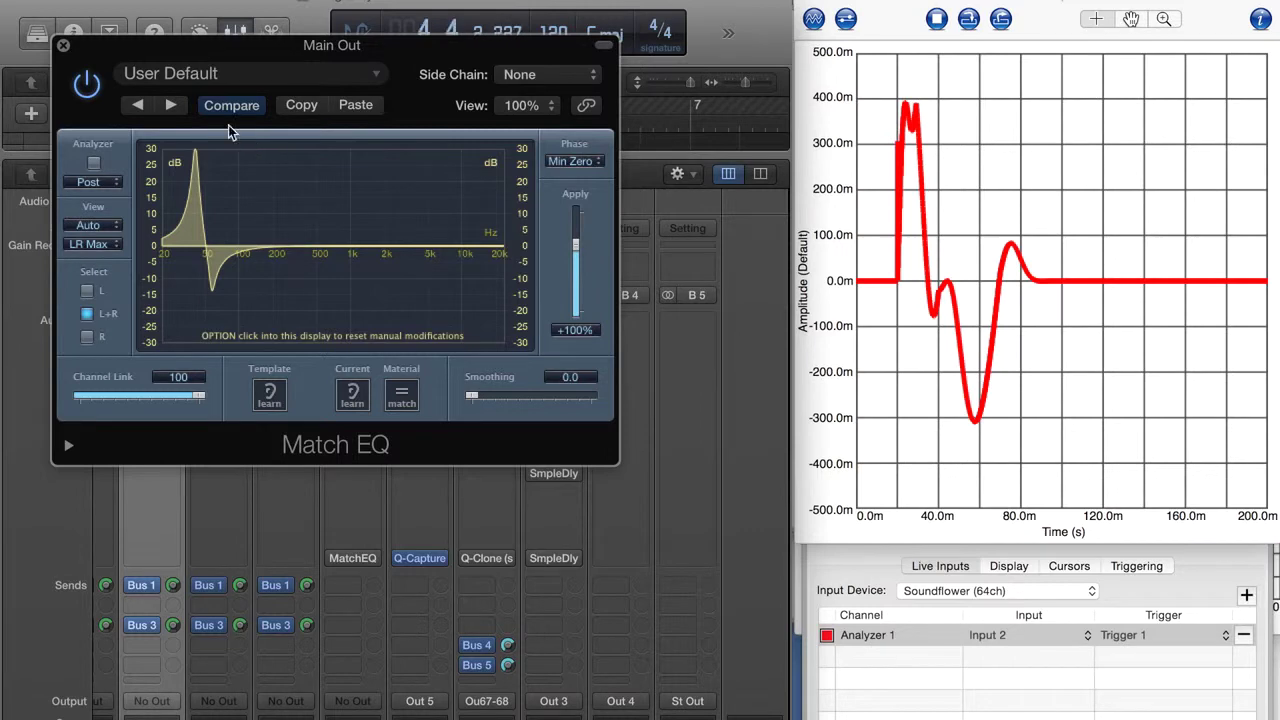
{"action": "left_click", "coordinate": [63, 45]}
Bypass the Match EQ and enable FF Pro-Q on the B 1 channel to view the combined test signal through it
{"action": "mouse_move", "coordinate": [469, 375]}
{"action": "mouse_move", "coordinate": [468, 438]}
{"action": "left_click", "coordinate": [468, 440]}
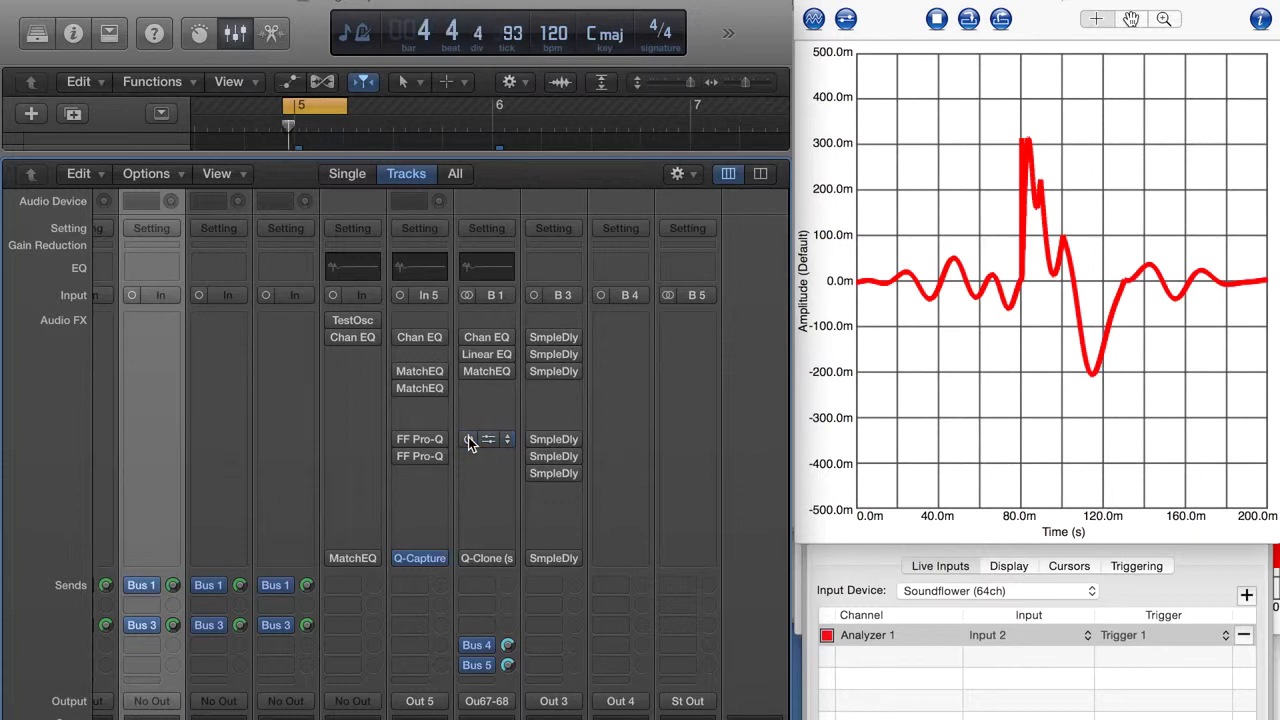
View the combined test signal through Q-Clone on the B 1 channel and bypass the plug-in again
{"action": "left_click", "coordinate": [466, 558]}
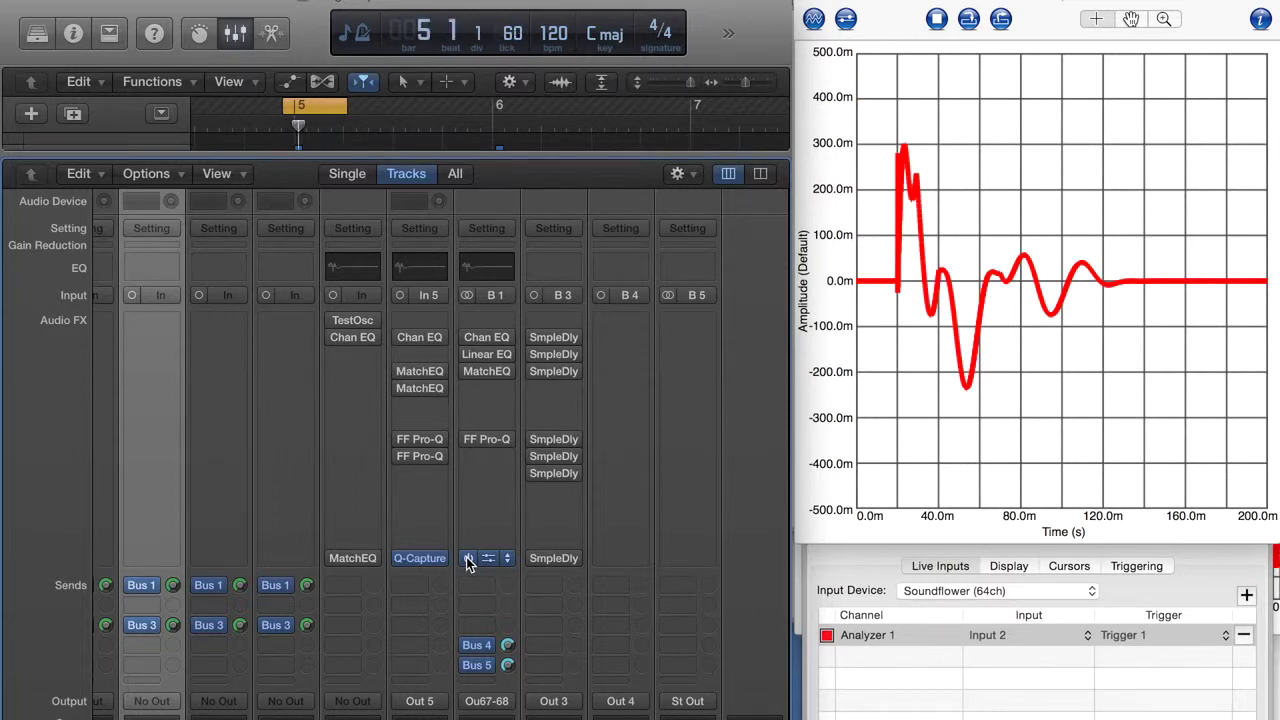
{"action": "left_click", "coordinate": [466, 557]}
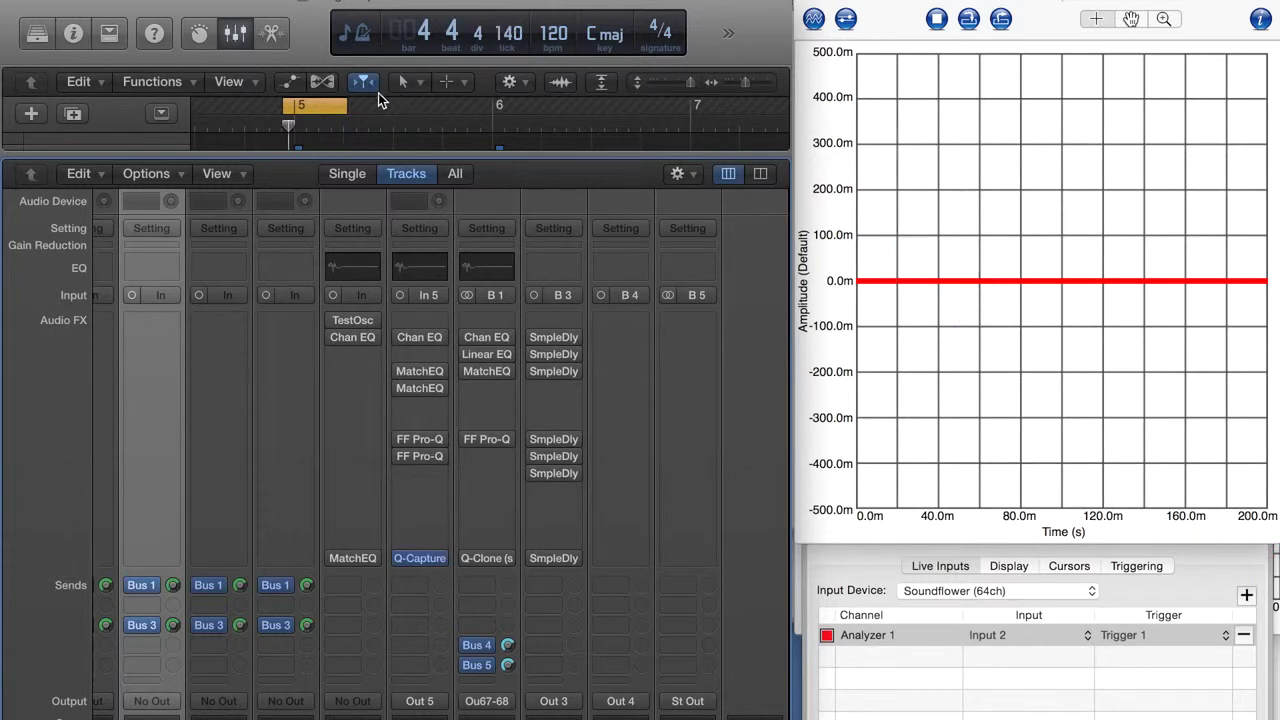
Move the cycle range to bar 6 and mute the three sine tracks to isolate the impulse
{"action": "left_click_drag", "start_coordinate": [309, 107], "coordinate": [508, 107]}
{"action": "scroll", "coordinate": [407, 456], "scroll_direction": "down", "scroll_amount": 10}
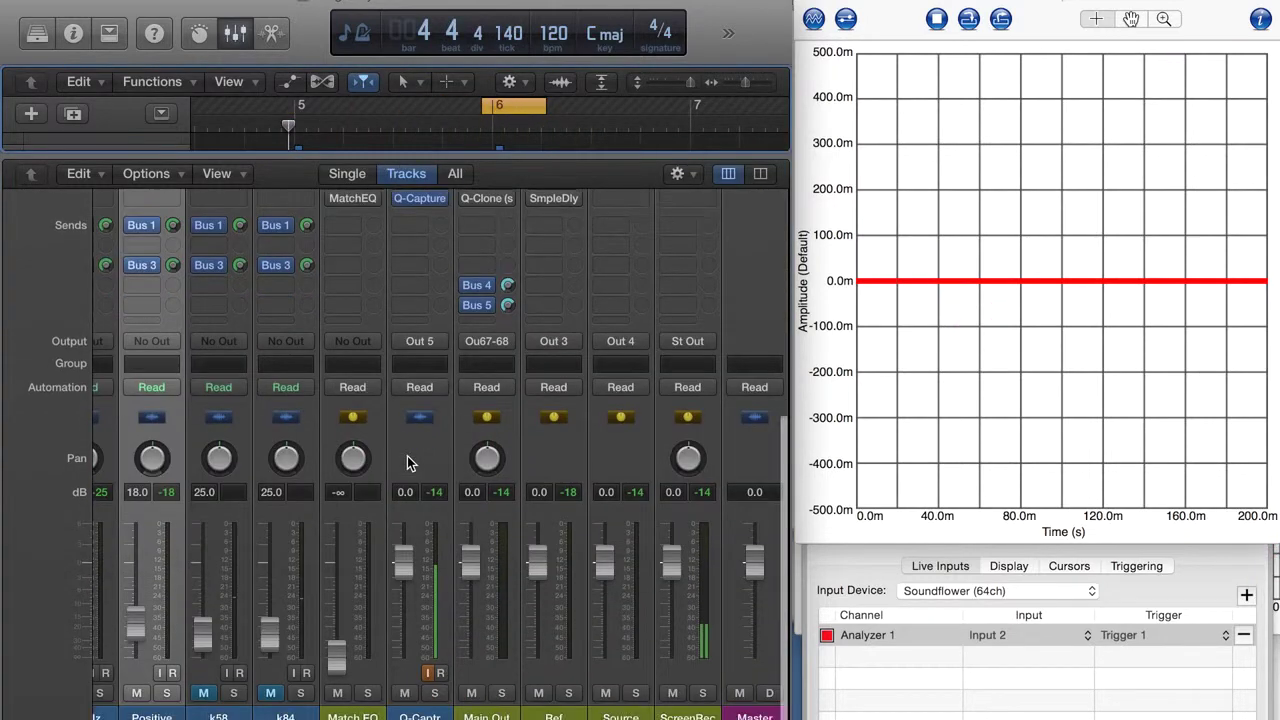
{"action": "scroll", "coordinate": [407, 456], "scroll_direction": "left", "scroll_amount": 4}
{"action": "scroll", "coordinate": [407, 456], "scroll_direction": "left", "scroll_amount": 3}
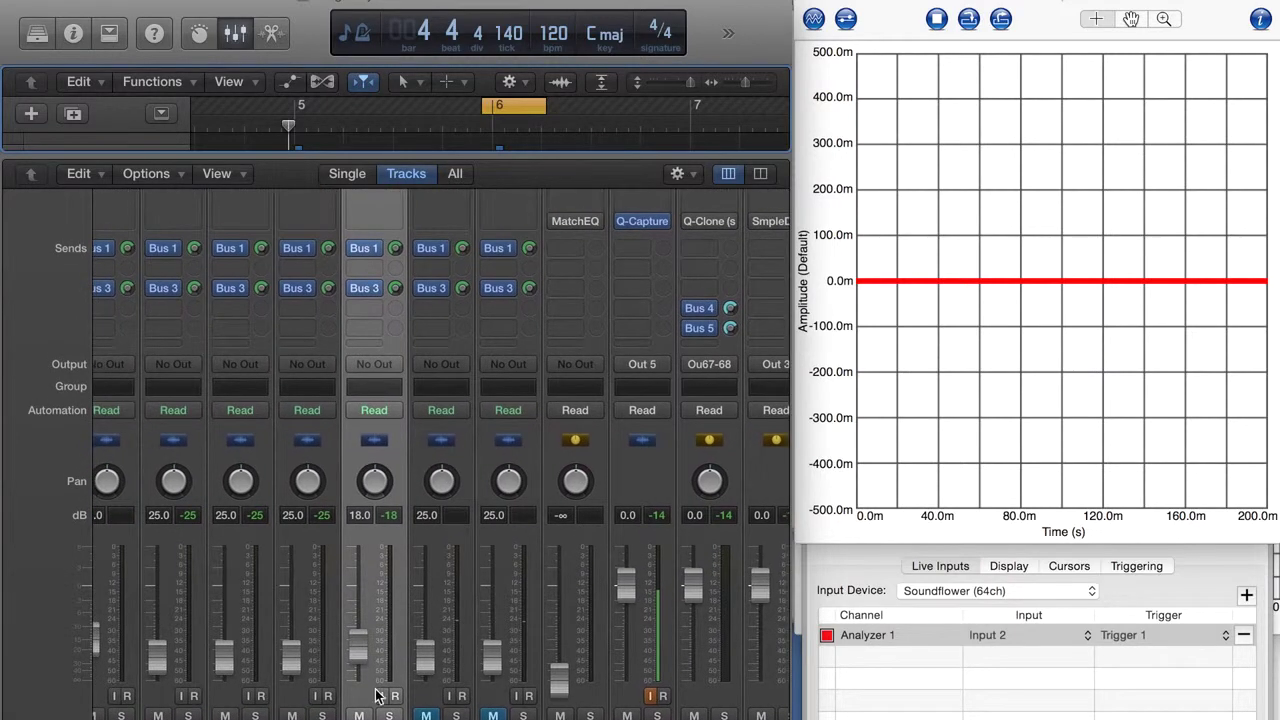
{"action": "left_click", "coordinate": [225, 716]}
{"action": "left_click", "coordinate": [158, 716]}
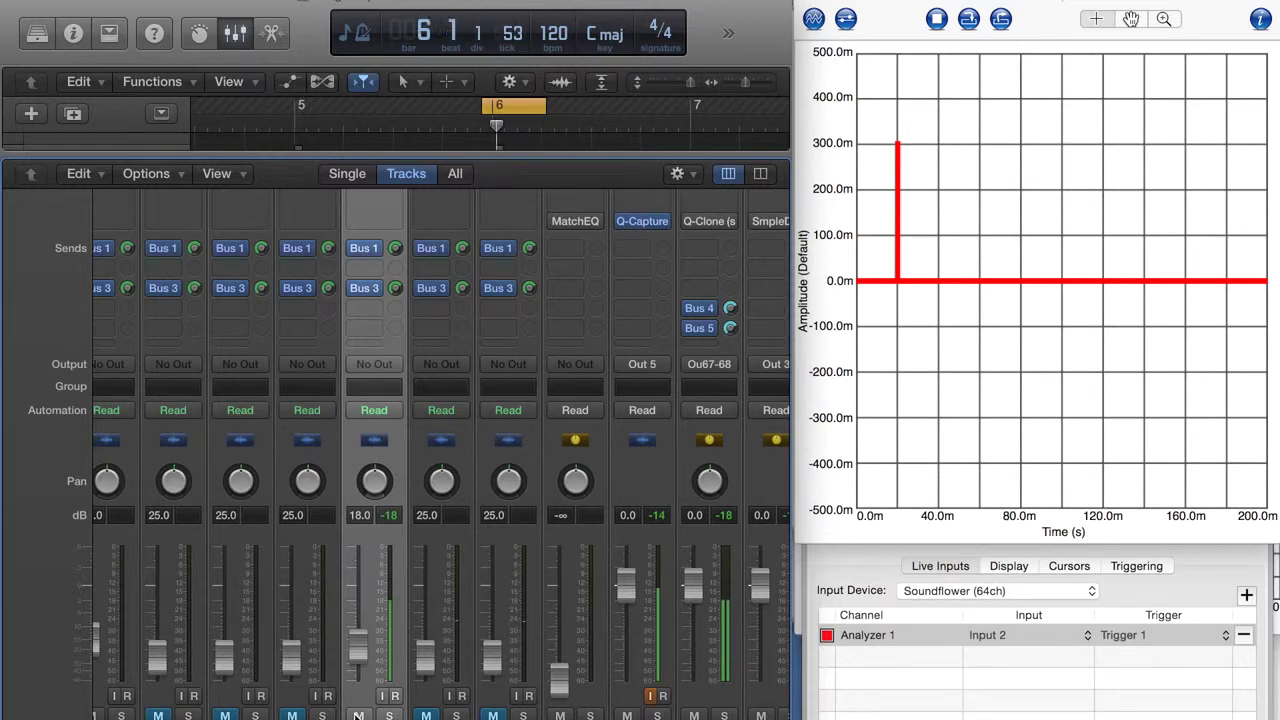
Unmute the three sine tracks one at a time, from the shortest to the longest wave, to build the sequential test signal
{"action": "left_click", "coordinate": [293, 716]}
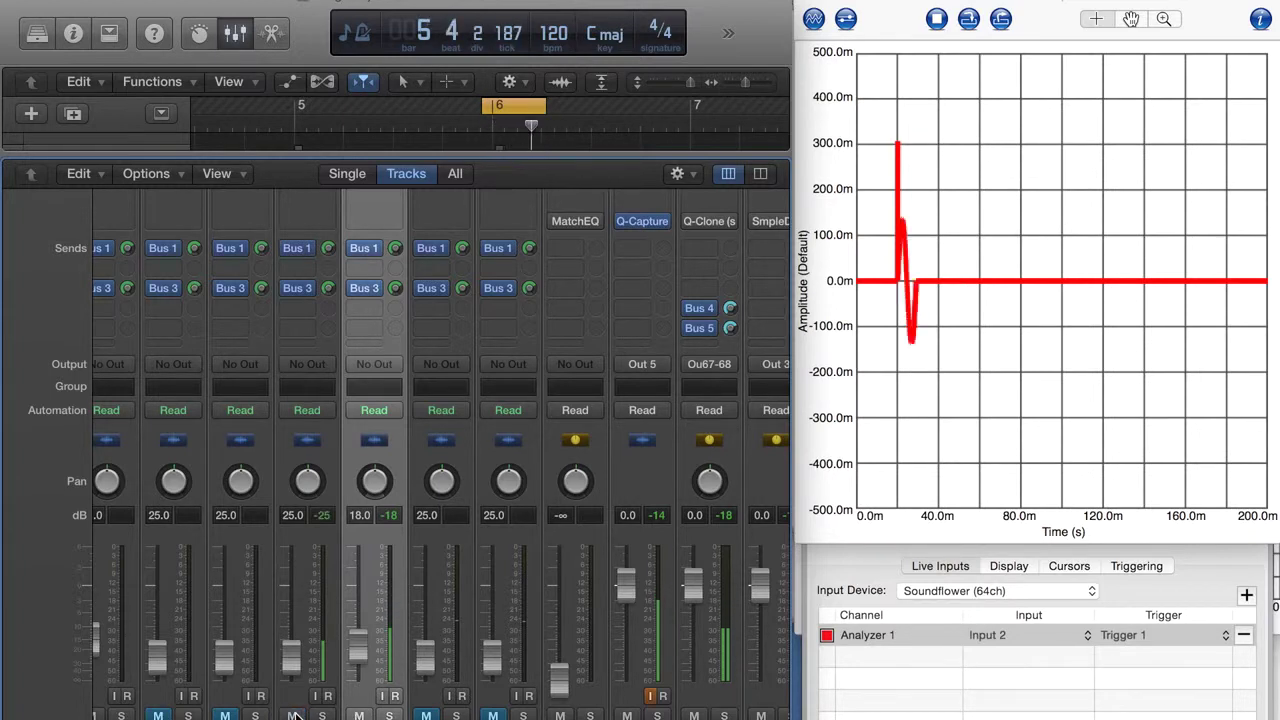
{"action": "left_click", "coordinate": [227, 716]}
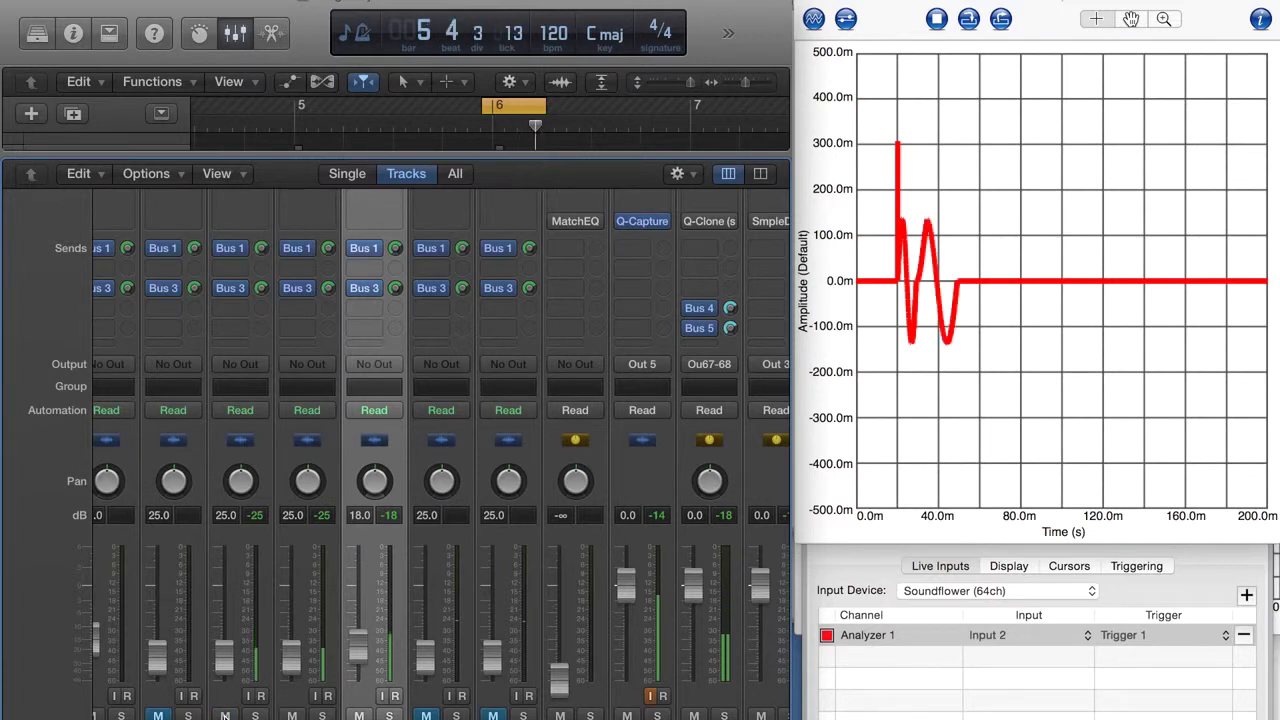
{"action": "left_click", "coordinate": [157, 716]}
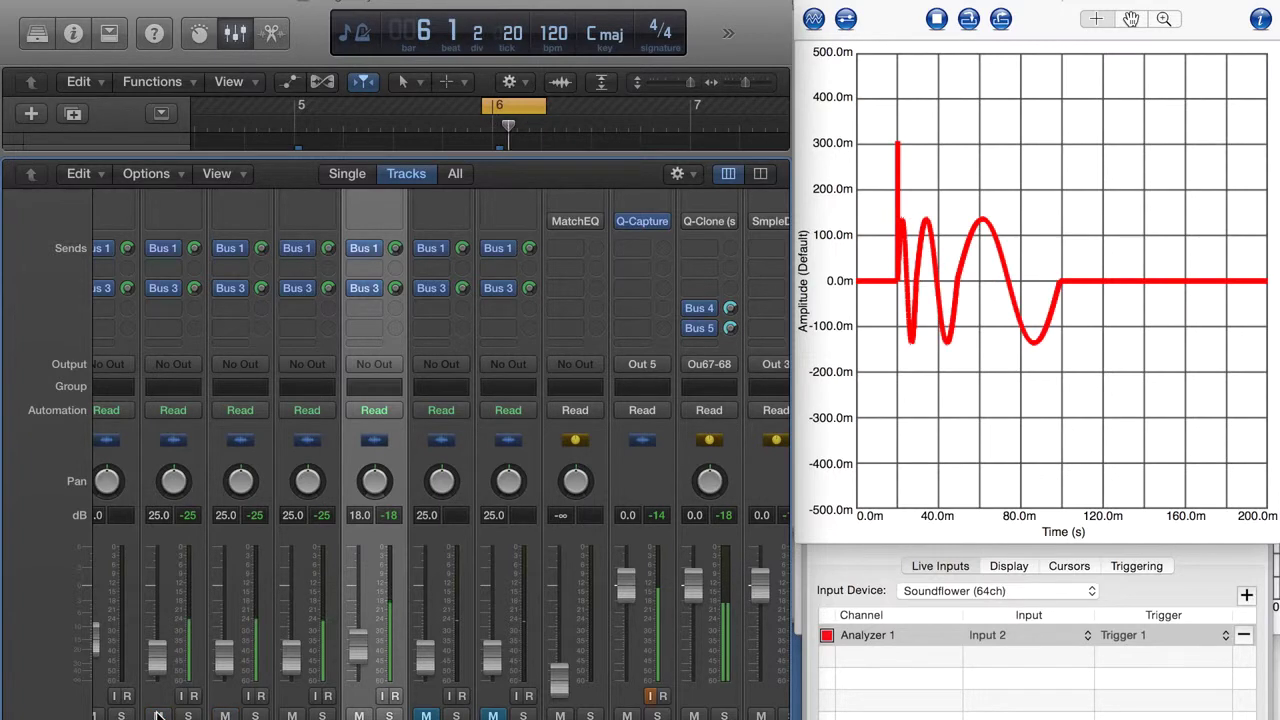
View the sequential test signal through the Channel EQ and the Linear EQ on the B 1 channel, bypassing each after its check
{"action": "scroll", "coordinate": [631, 399], "scroll_direction": "right", "scroll_amount": 5}
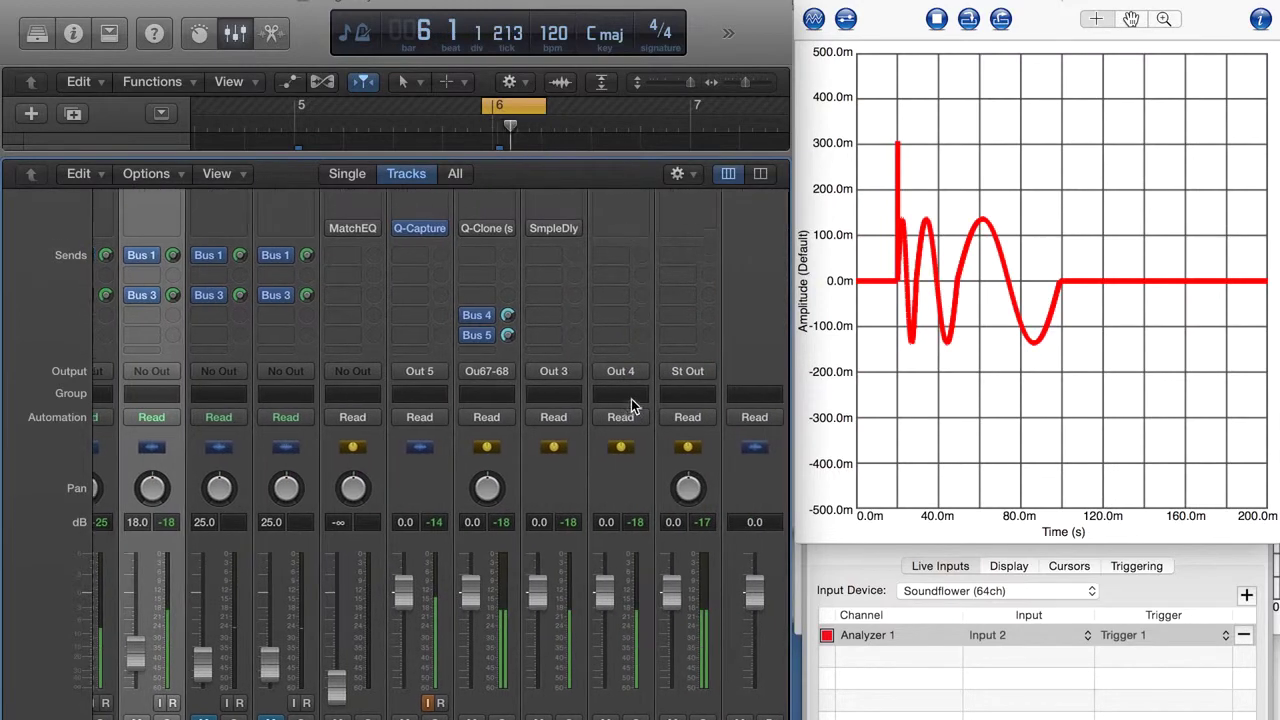
{"action": "scroll", "coordinate": [631, 399], "scroll_direction": "up", "scroll_amount": 5}
{"action": "mouse_move", "coordinate": [492, 334]}
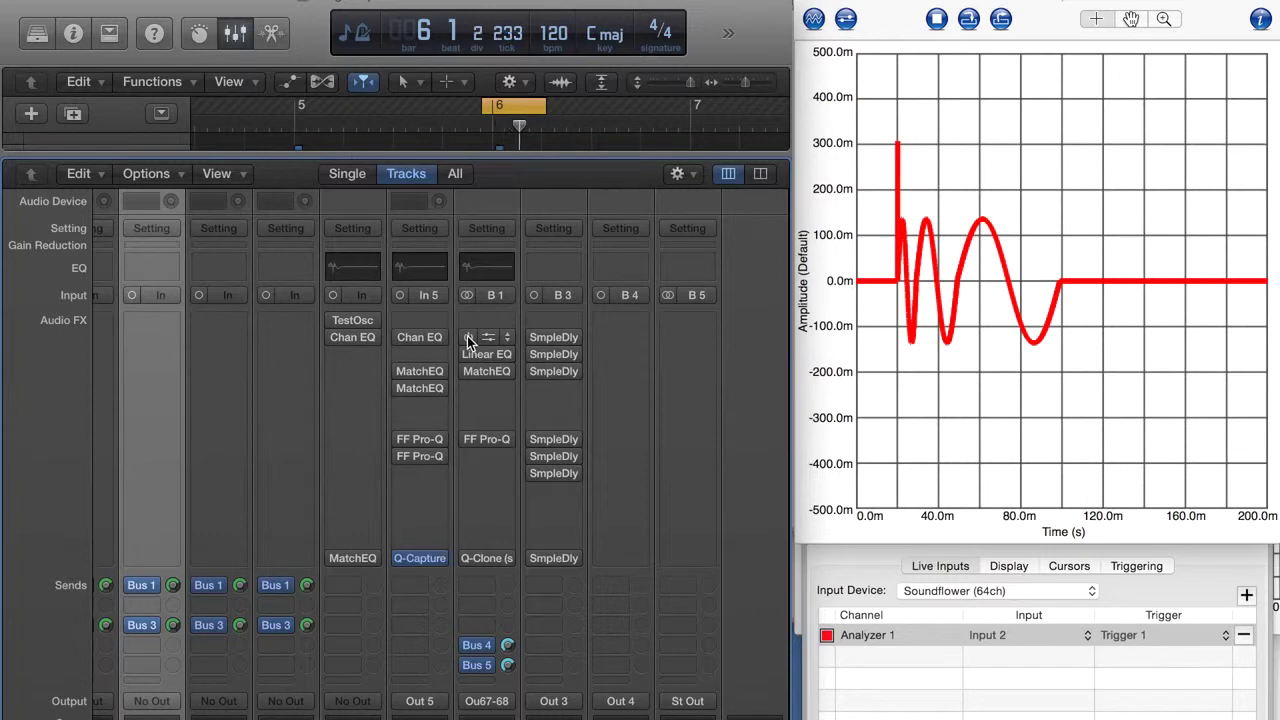
{"action": "left_click", "coordinate": [467, 336]}
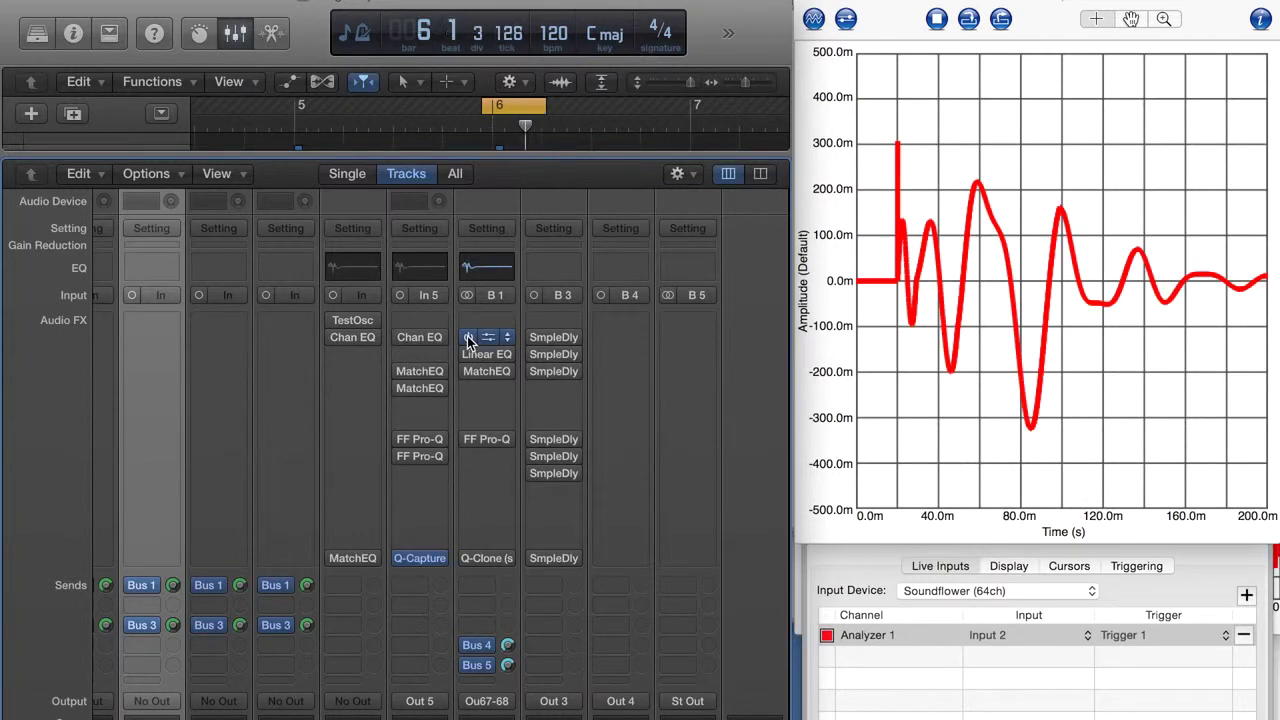
{"action": "left_click", "coordinate": [467, 336]}
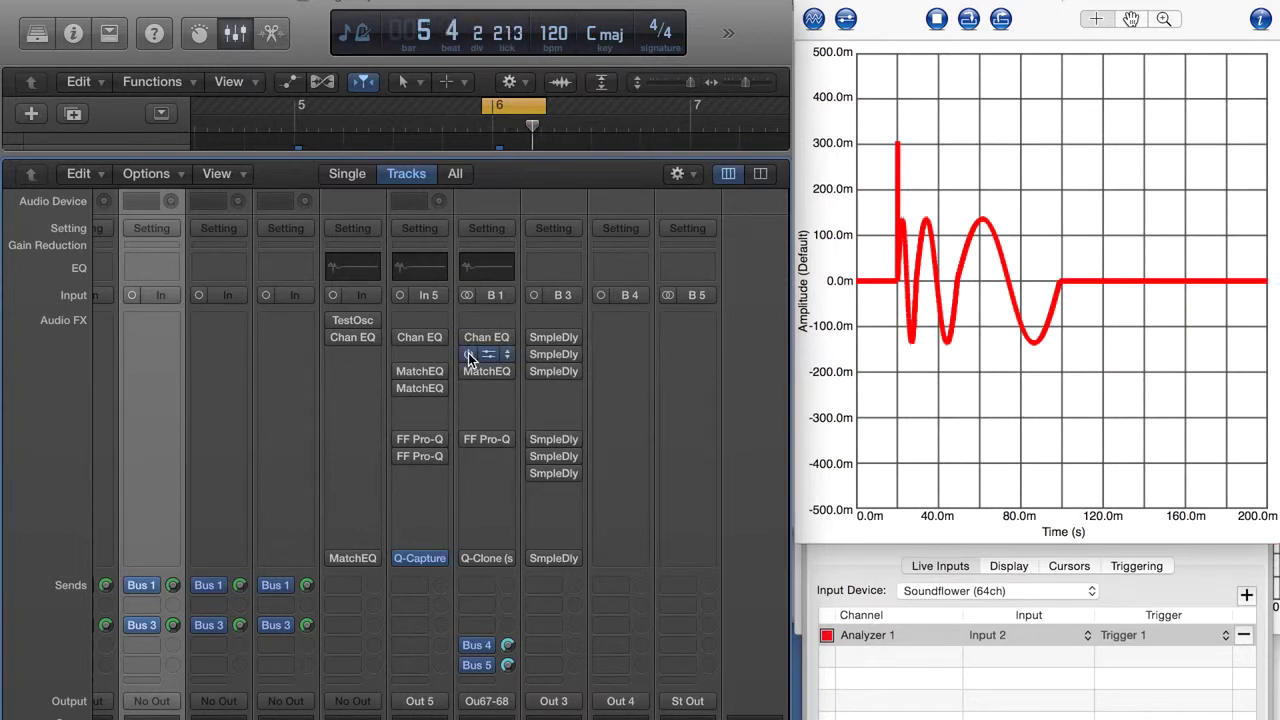
{"action": "left_click", "coordinate": [469, 355]}
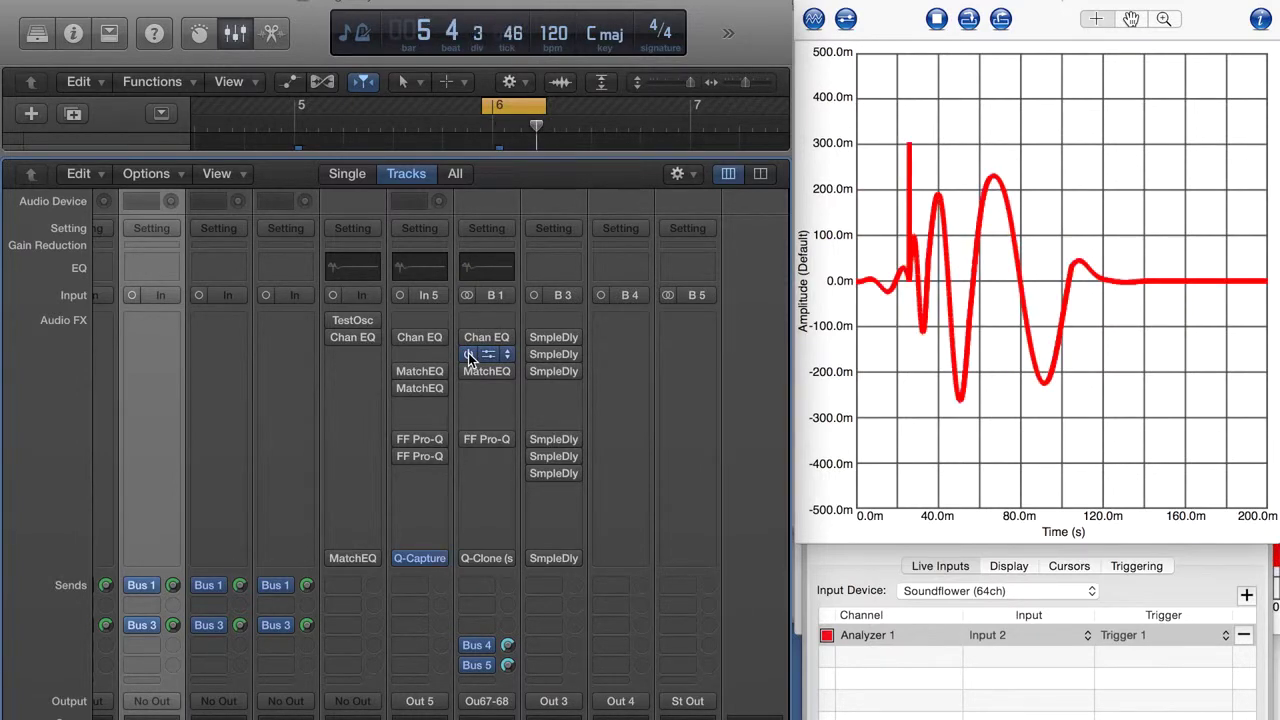
{"action": "left_click", "coordinate": [469, 355]}
Set the Match EQ on the B 1 channel to Linear phase, enable it and close its window to view the sequential signal
{"action": "left_click", "coordinate": [484, 370]}
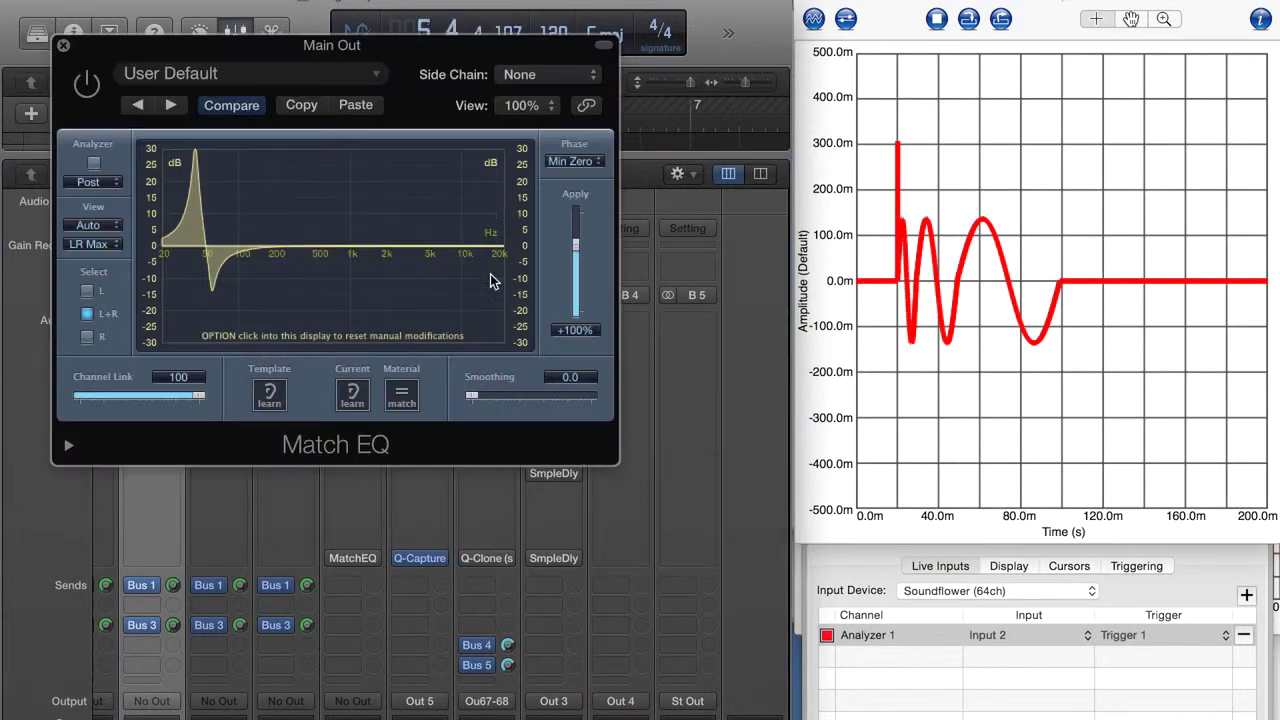
{"action": "left_click", "coordinate": [571, 161]}
{"action": "left_click", "coordinate": [595, 140]}
{"action": "left_click", "coordinate": [566, 163]}
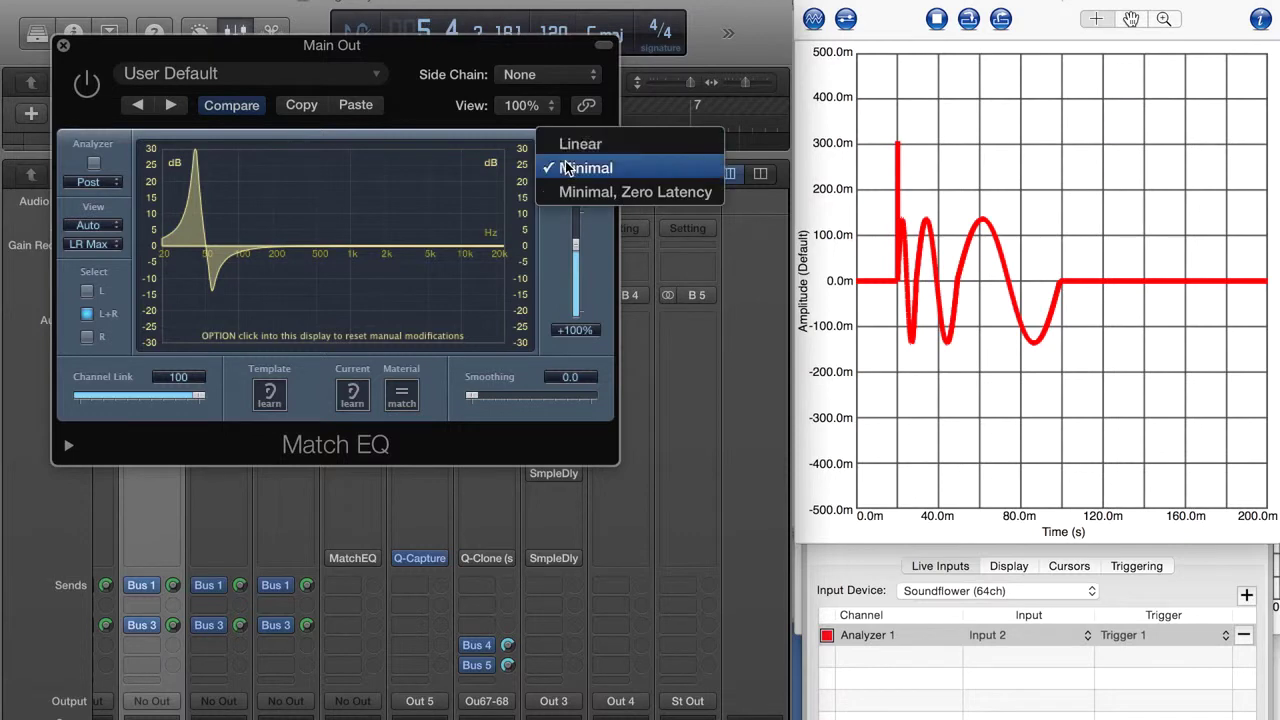
{"action": "left_click", "coordinate": [586, 137]}
{"action": "left_click", "coordinate": [88, 82]}
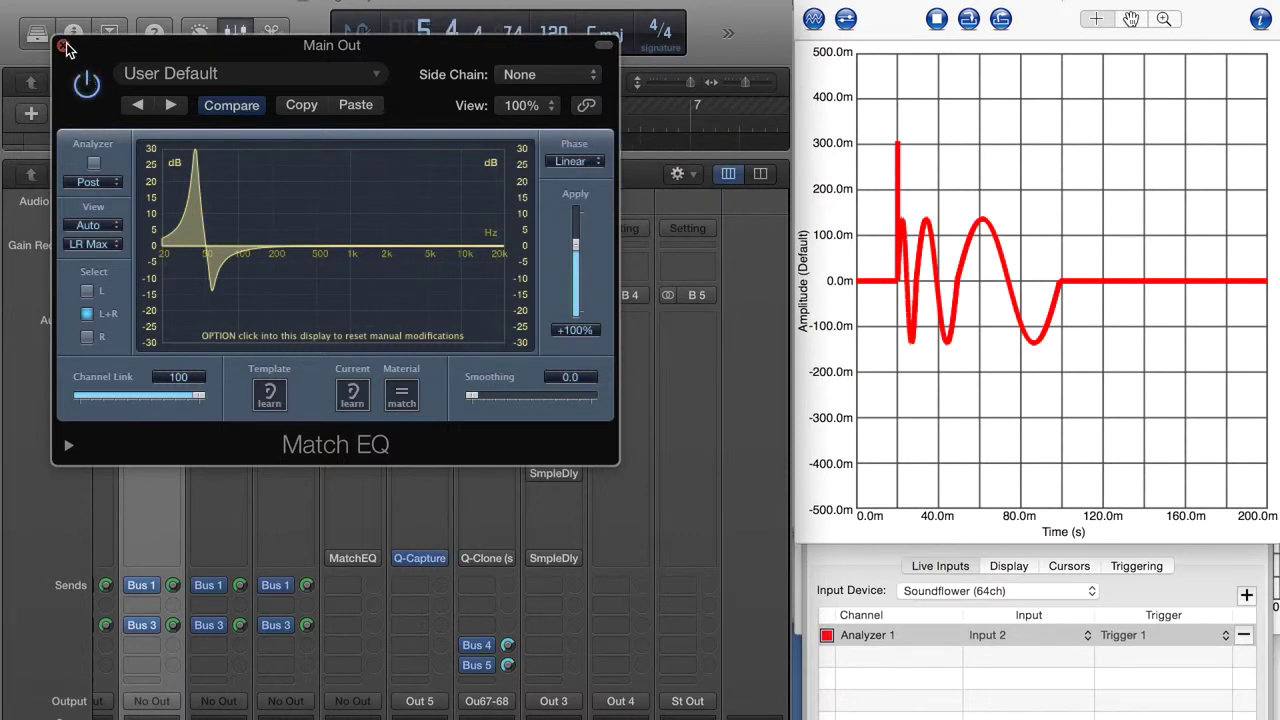
{"action": "left_click", "coordinate": [63, 45]}
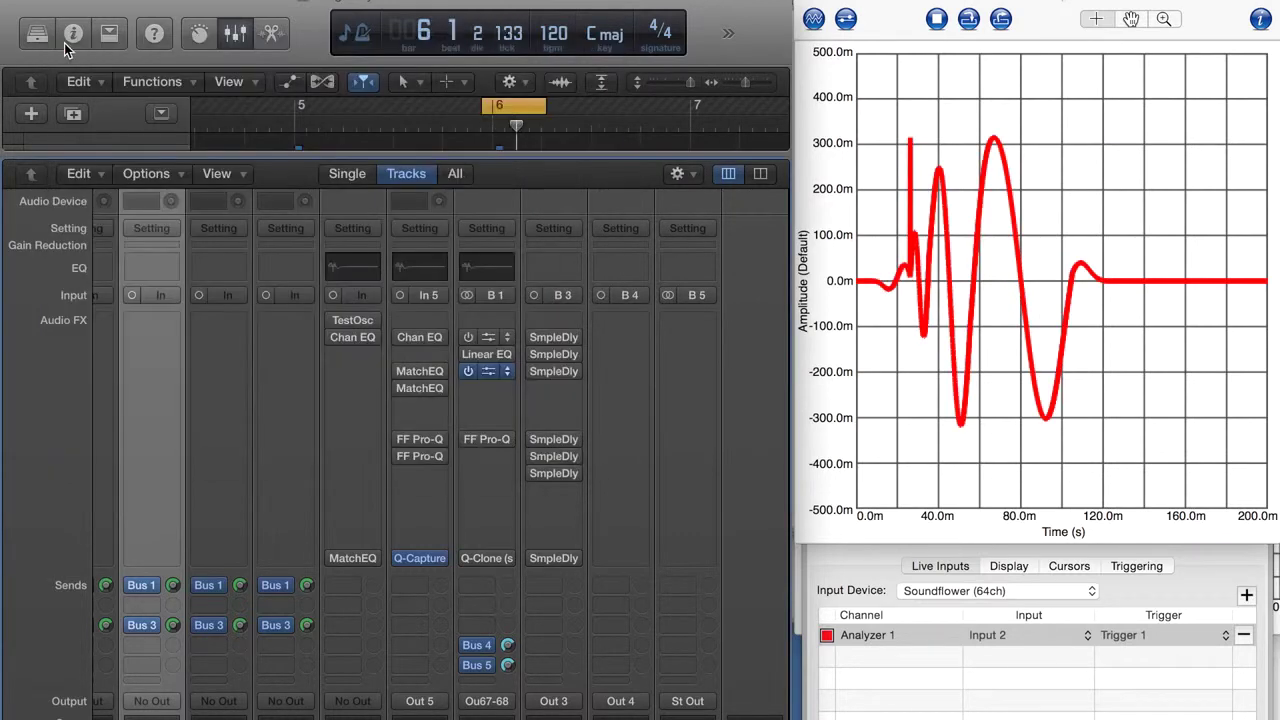
Switch the Match EQ's phase mode to Minimal, Zero Latency, view the sequential signal through it and bypass the plug-in
{"action": "left_click", "coordinate": [488, 370]}
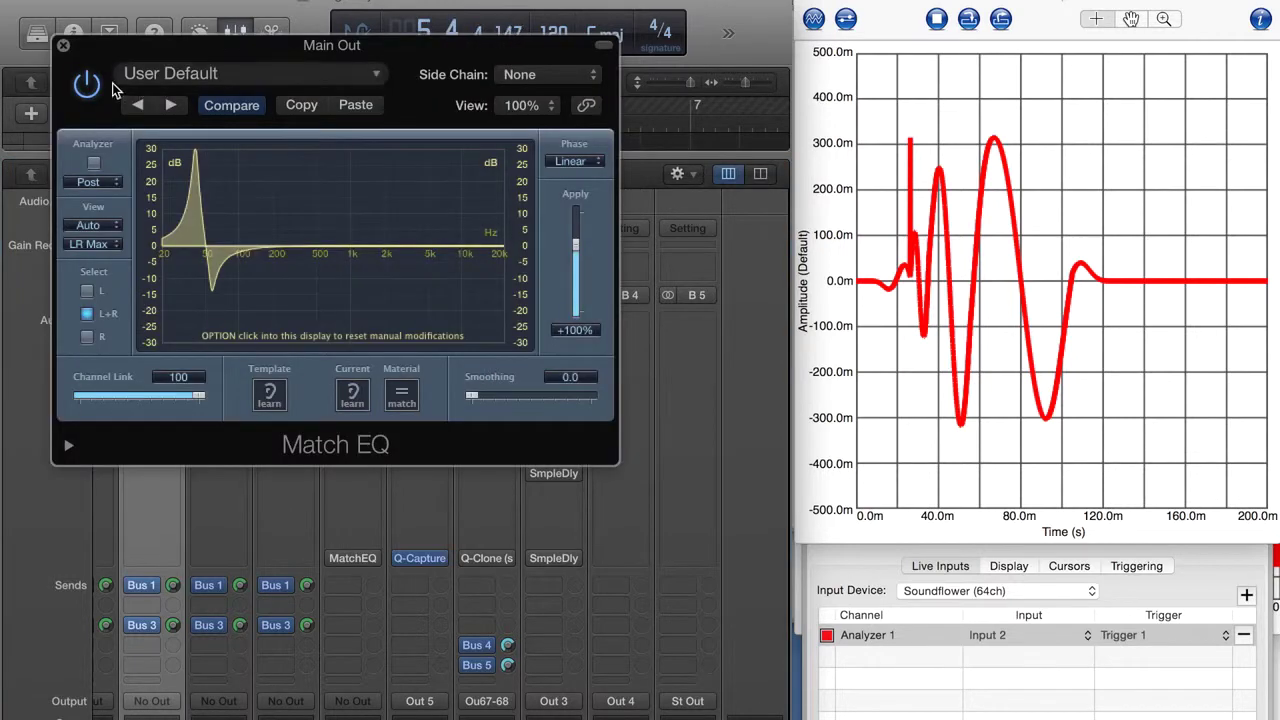
{"action": "left_click", "coordinate": [577, 168]}
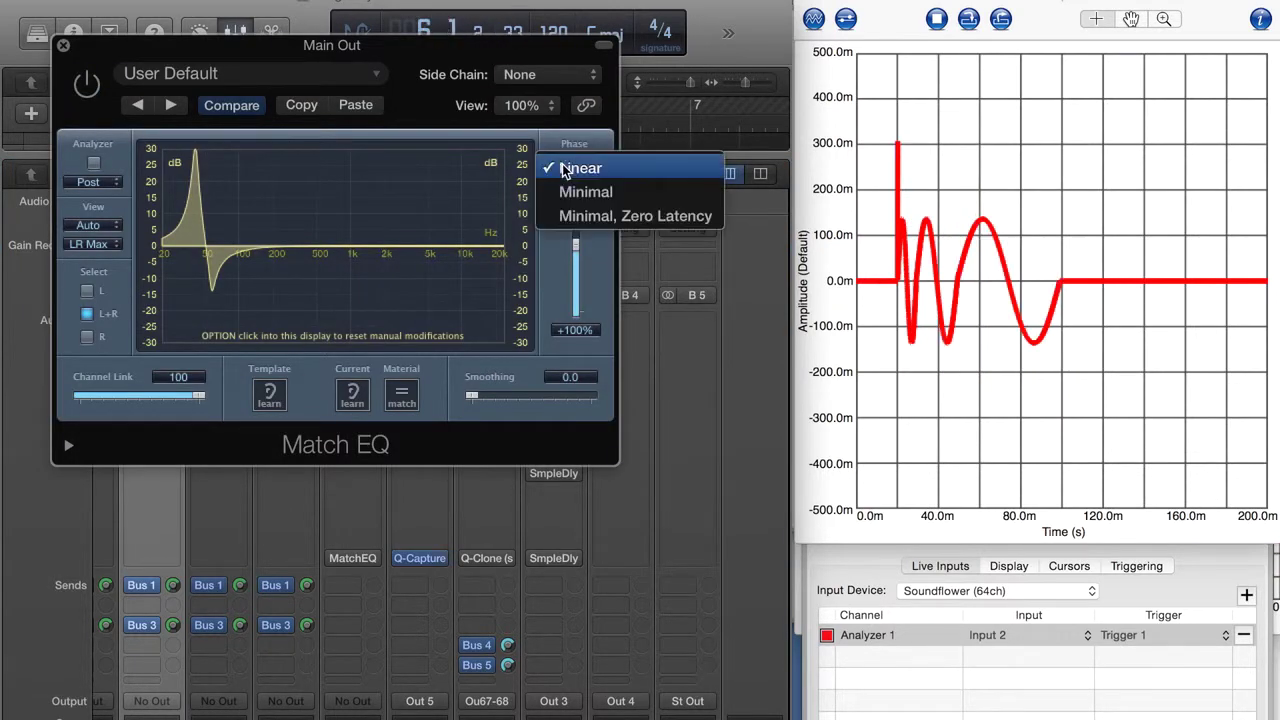
{"action": "left_click", "coordinate": [560, 214]}
{"action": "left_click", "coordinate": [88, 86]}
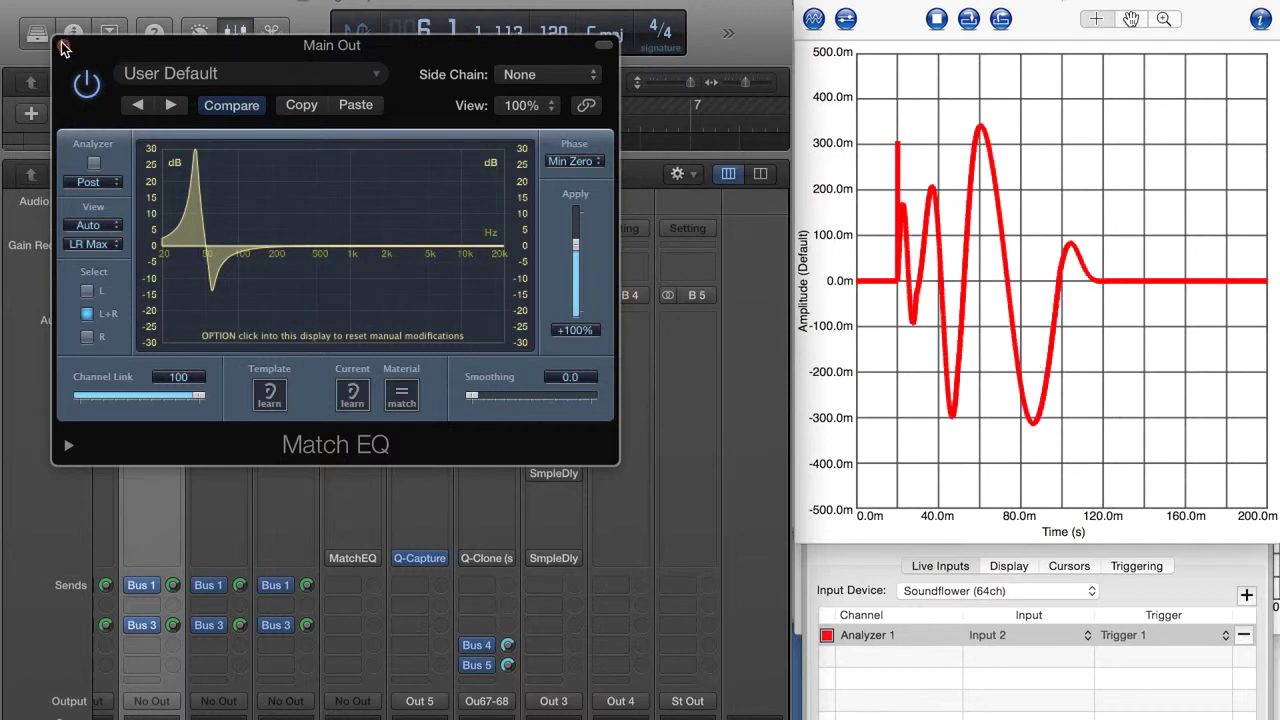
{"action": "left_click", "coordinate": [63, 48]}
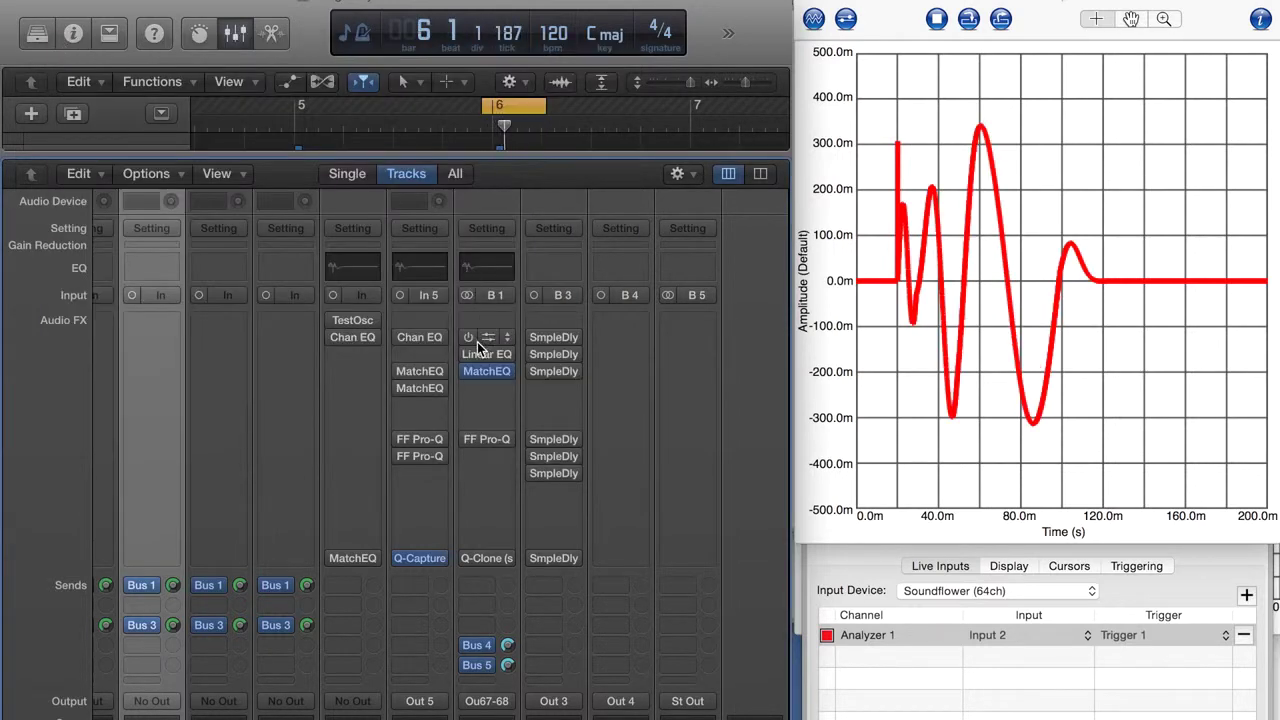
{"action": "left_click", "coordinate": [466, 373]}
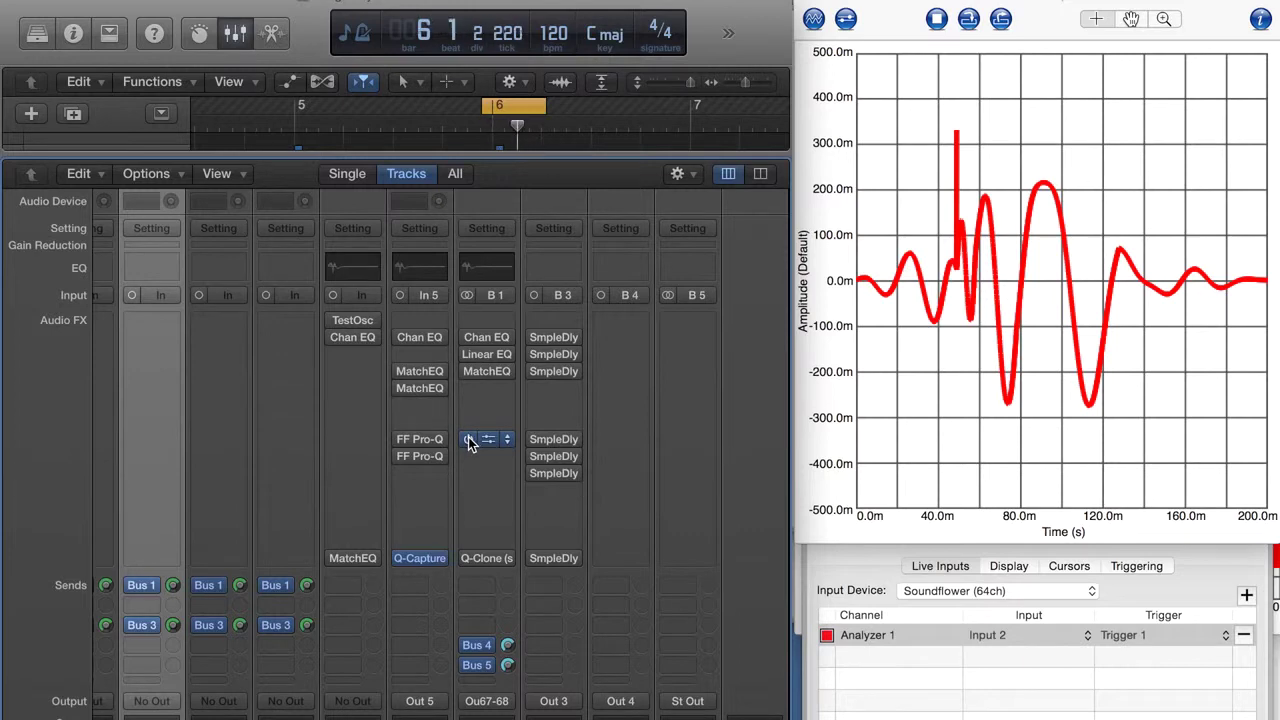
View the sequential test signal through FF Pro-Q and Q-Clone on the B 1 channel, bypassing each after its check
{"action": "left_click", "coordinate": [468, 439]}
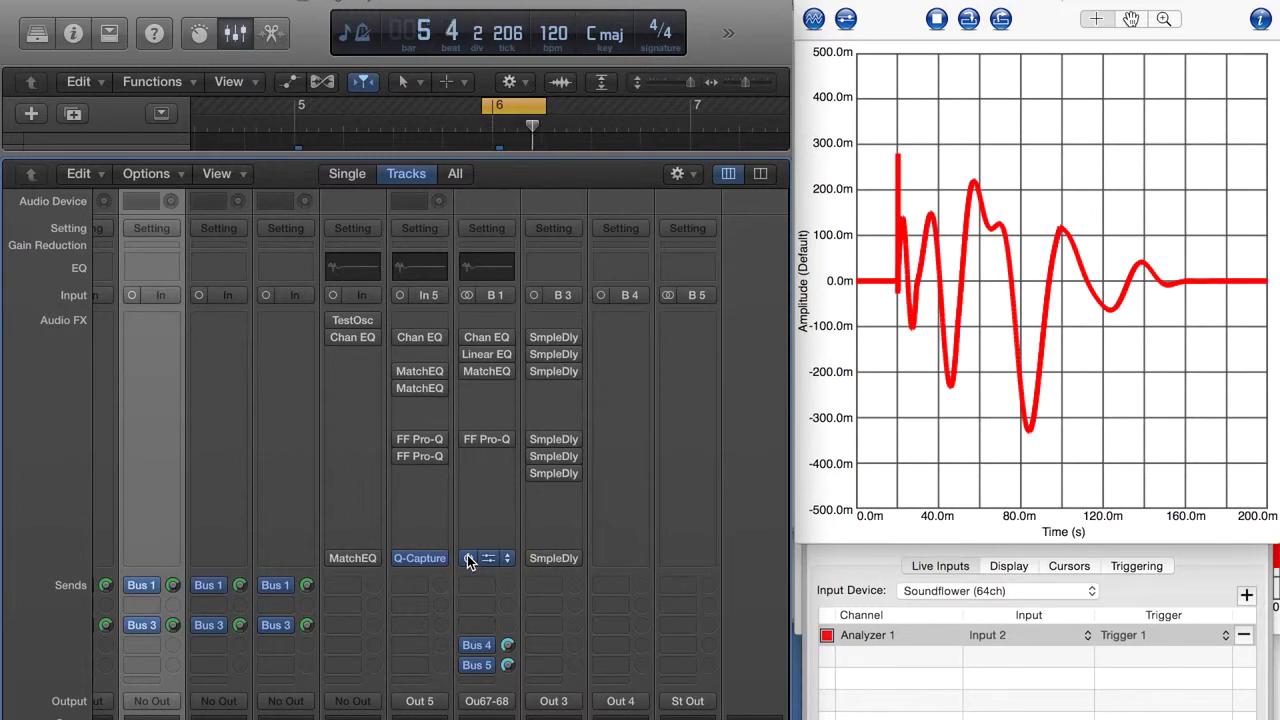
{"action": "left_click", "coordinate": [469, 558]}
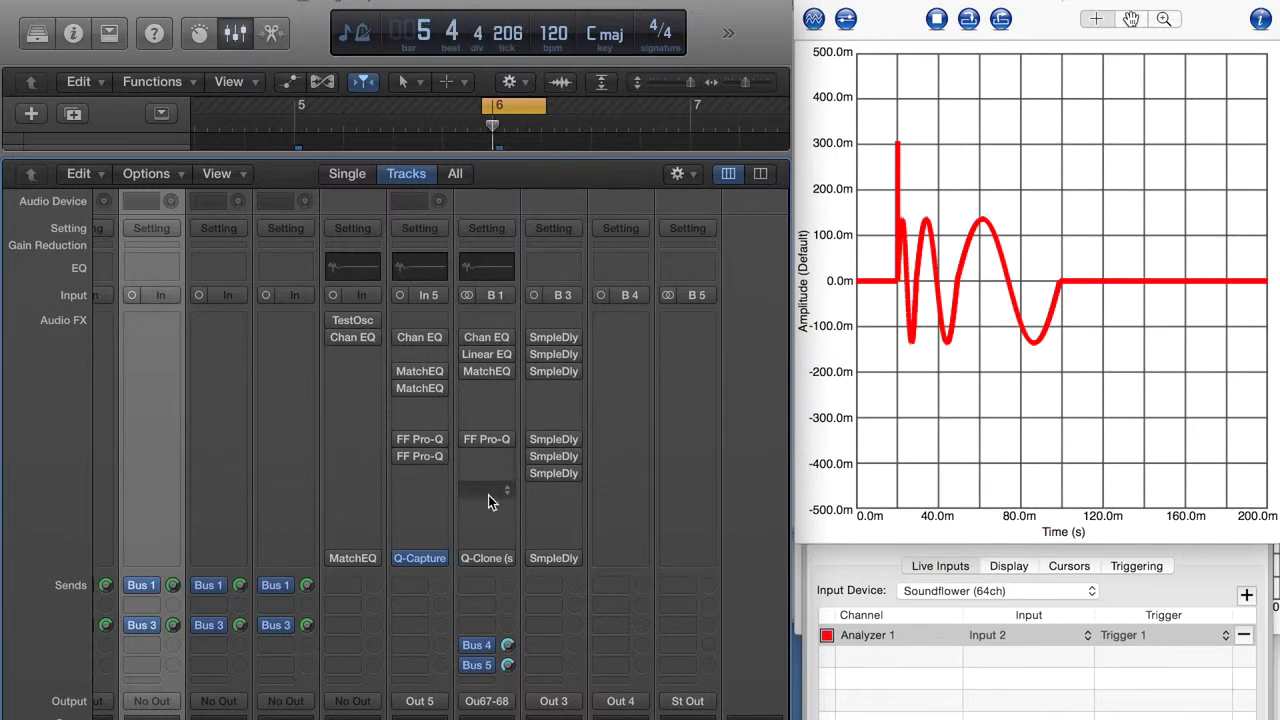
Recheck the sequential signal through the B 1 channel's Channel EQ and Linear EQ, and bypass both again
{"action": "left_click", "coordinate": [465, 337]}
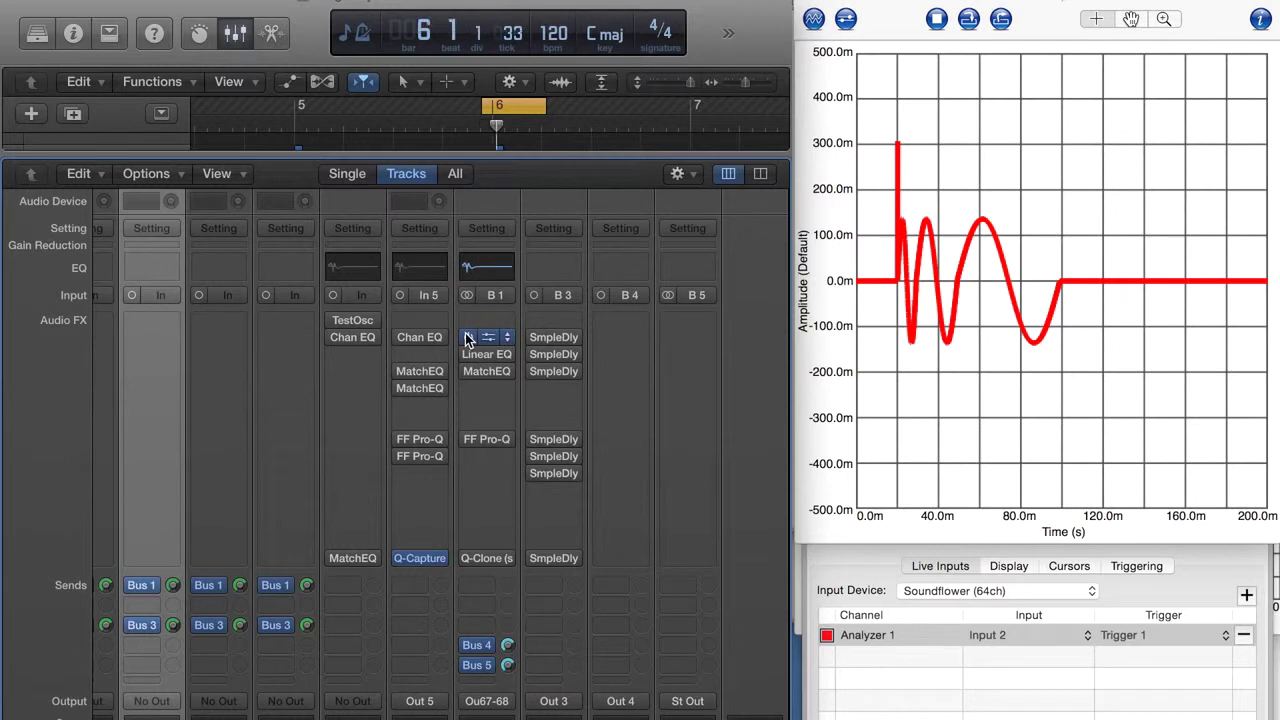
{"action": "left_click", "coordinate": [466, 337]}
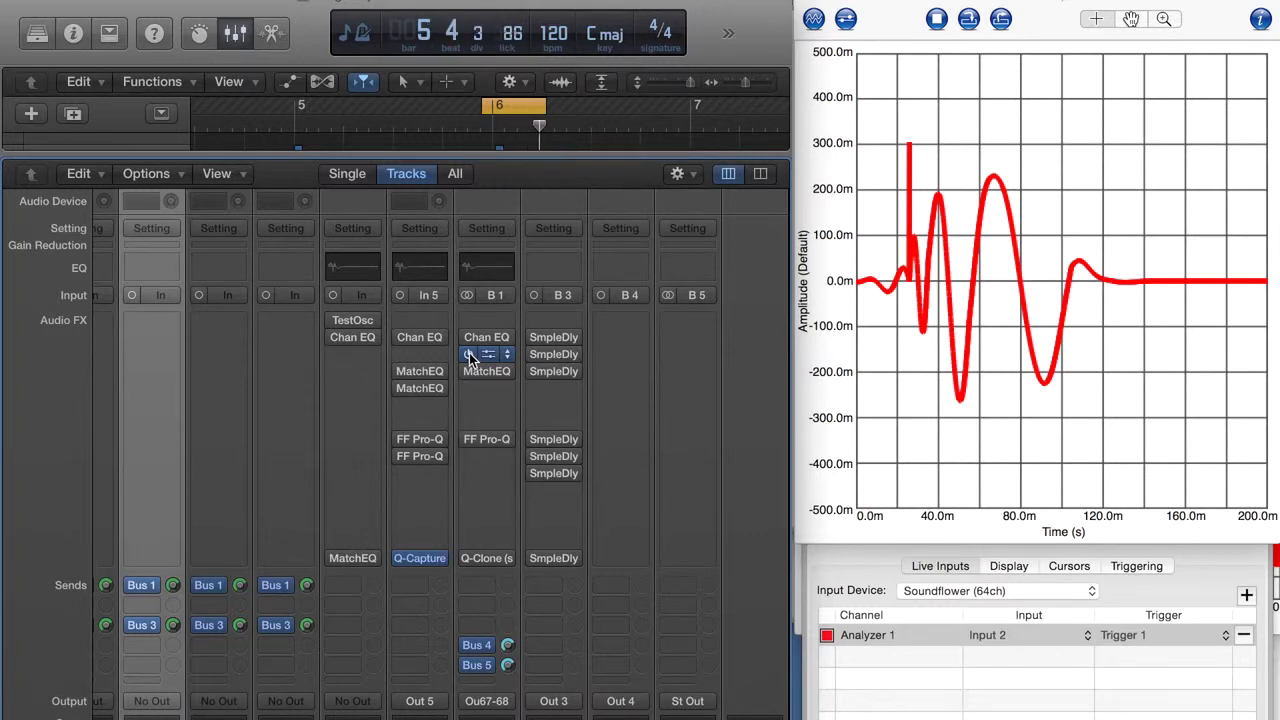
{"action": "left_click", "coordinate": [468, 355]}
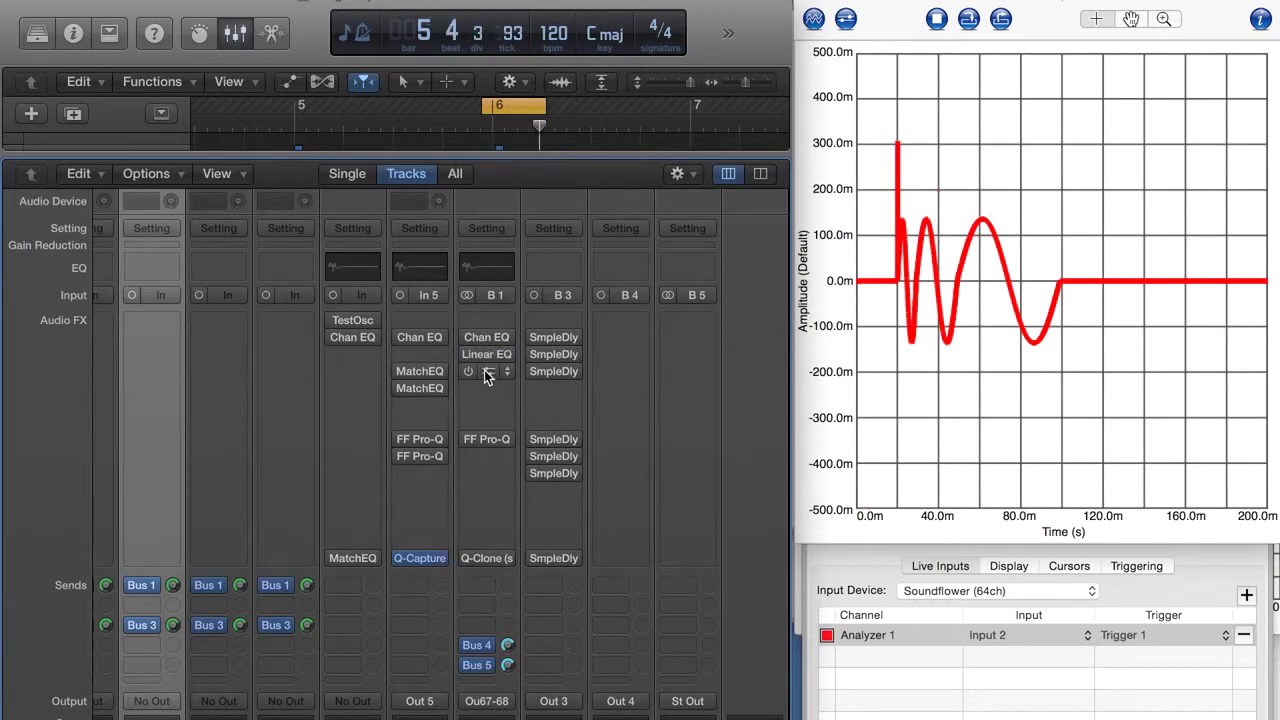
Reopen the Match EQ on the B 1 channel, set its phase mode to Linear and enable it
{"action": "left_click", "coordinate": [486, 371]}
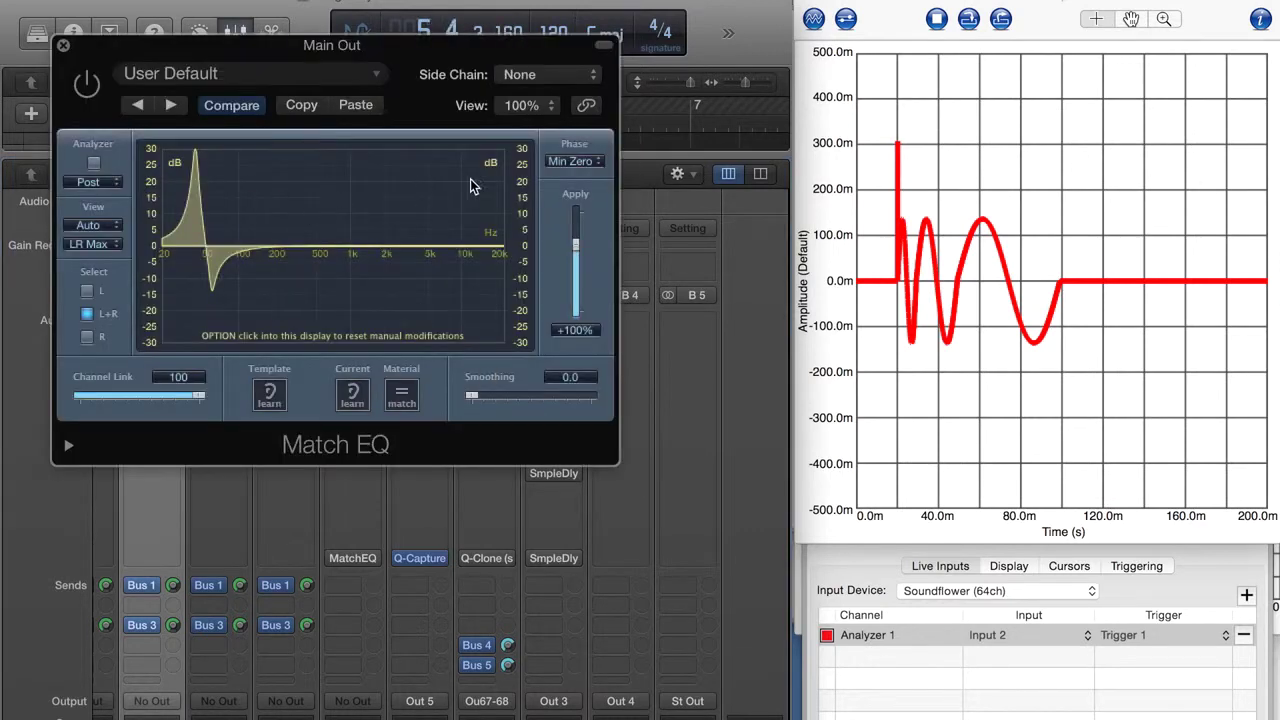
{"action": "left_click", "coordinate": [573, 163]}
{"action": "left_click", "coordinate": [575, 142]}
{"action": "left_click", "coordinate": [570, 162]}
{"action": "left_click", "coordinate": [578, 145]}
Return the active Match EQ to Minimal, Zero Latency phase and close its window
{"action": "left_click", "coordinate": [579, 166]}
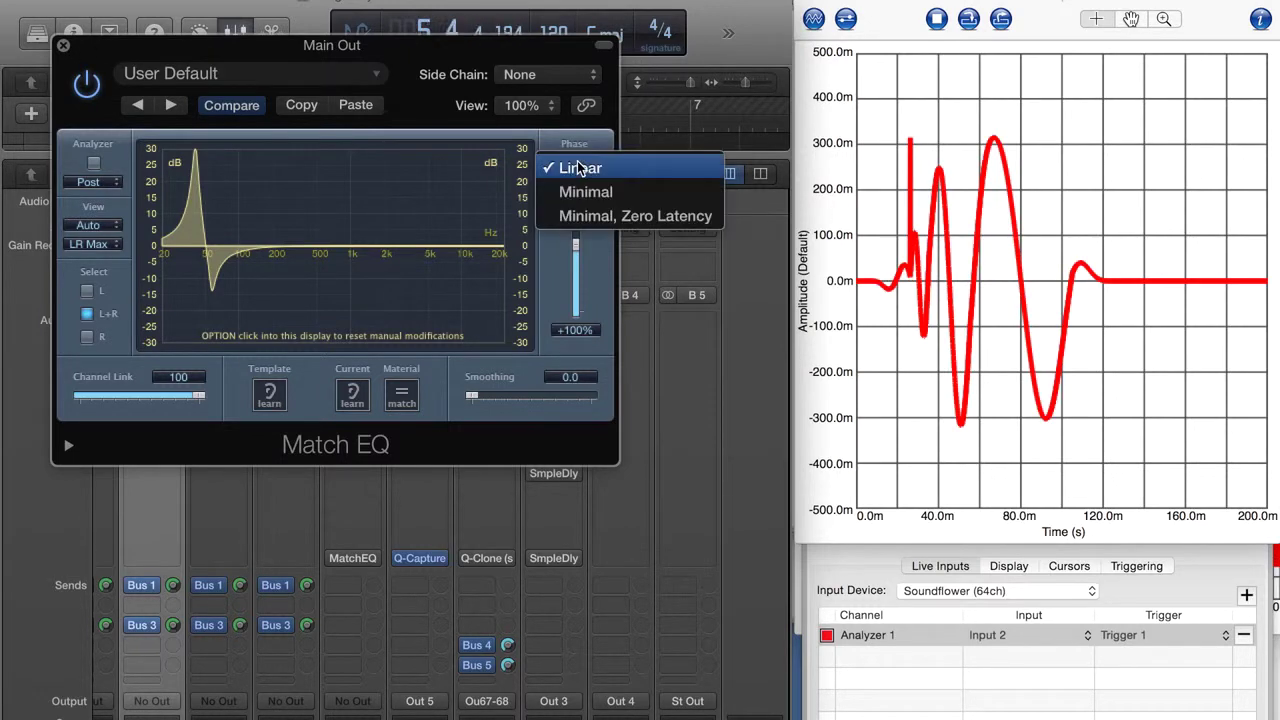
{"action": "left_click", "coordinate": [621, 216]}
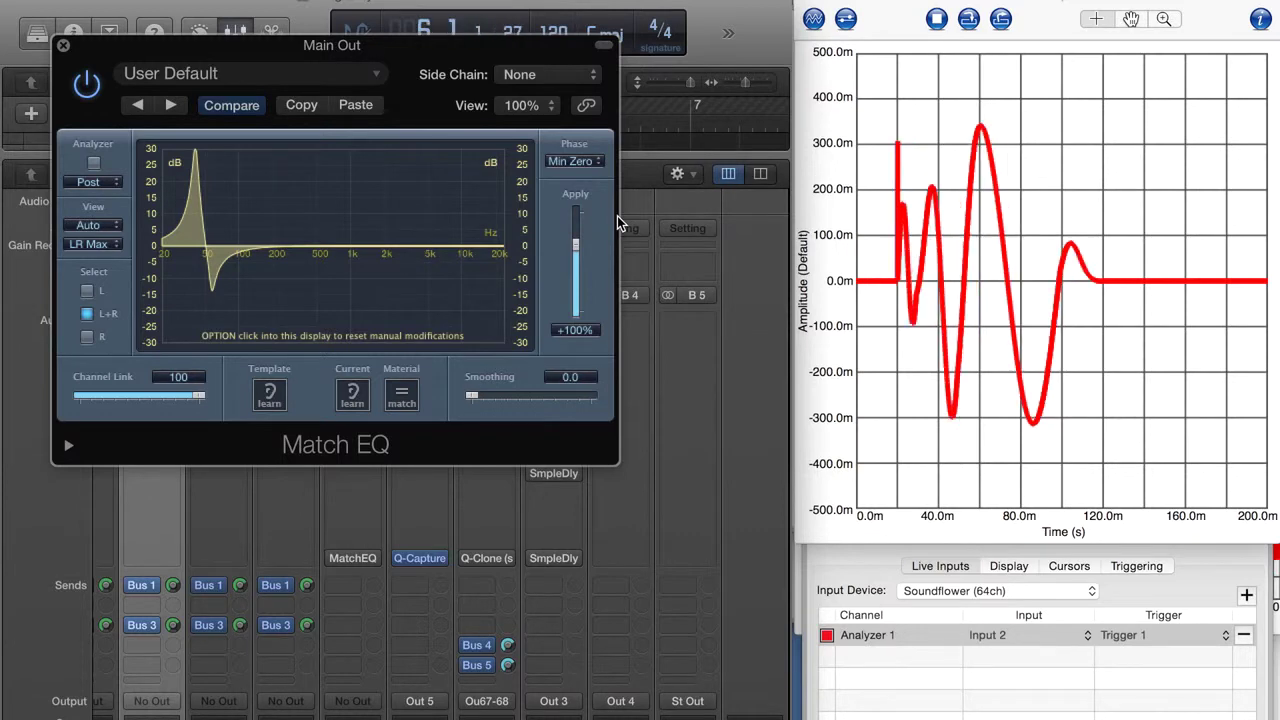
{"action": "left_click", "coordinate": [63, 45]}
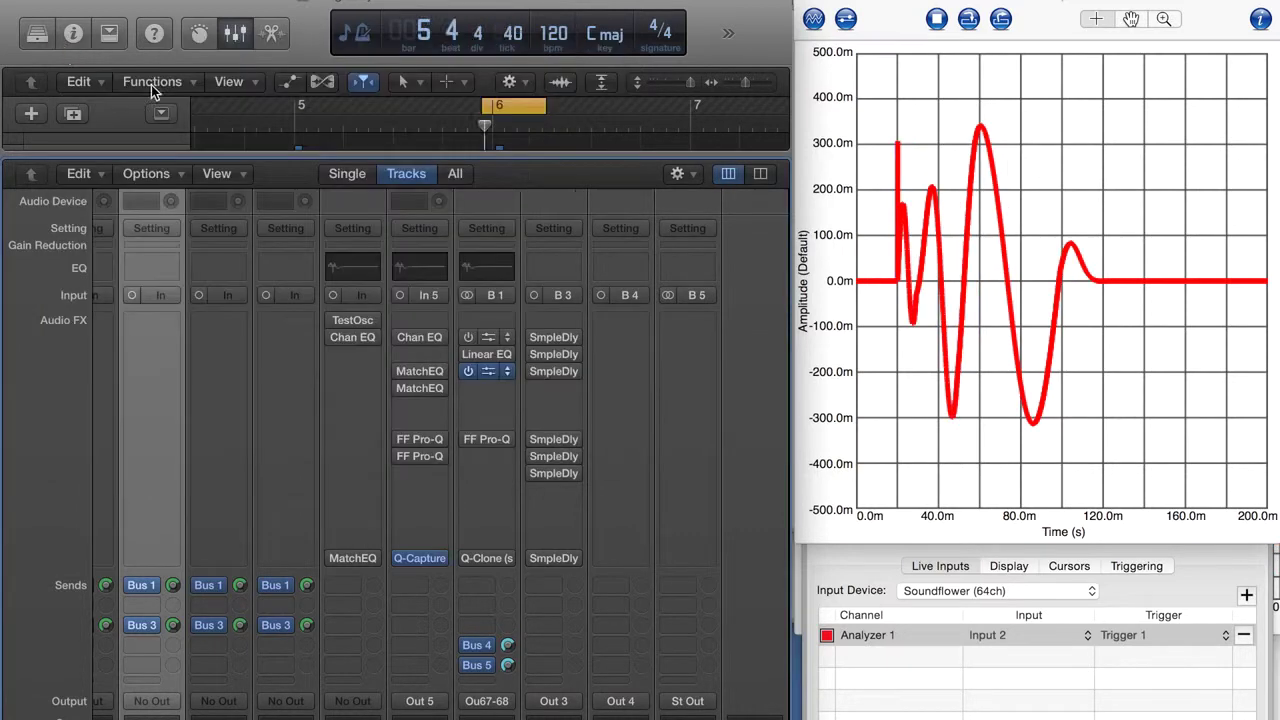
Compare the sequential signal with the Match EQ bypassed and enabled, and leave the plug-in bypassed
{"action": "left_click", "coordinate": [470, 372]}
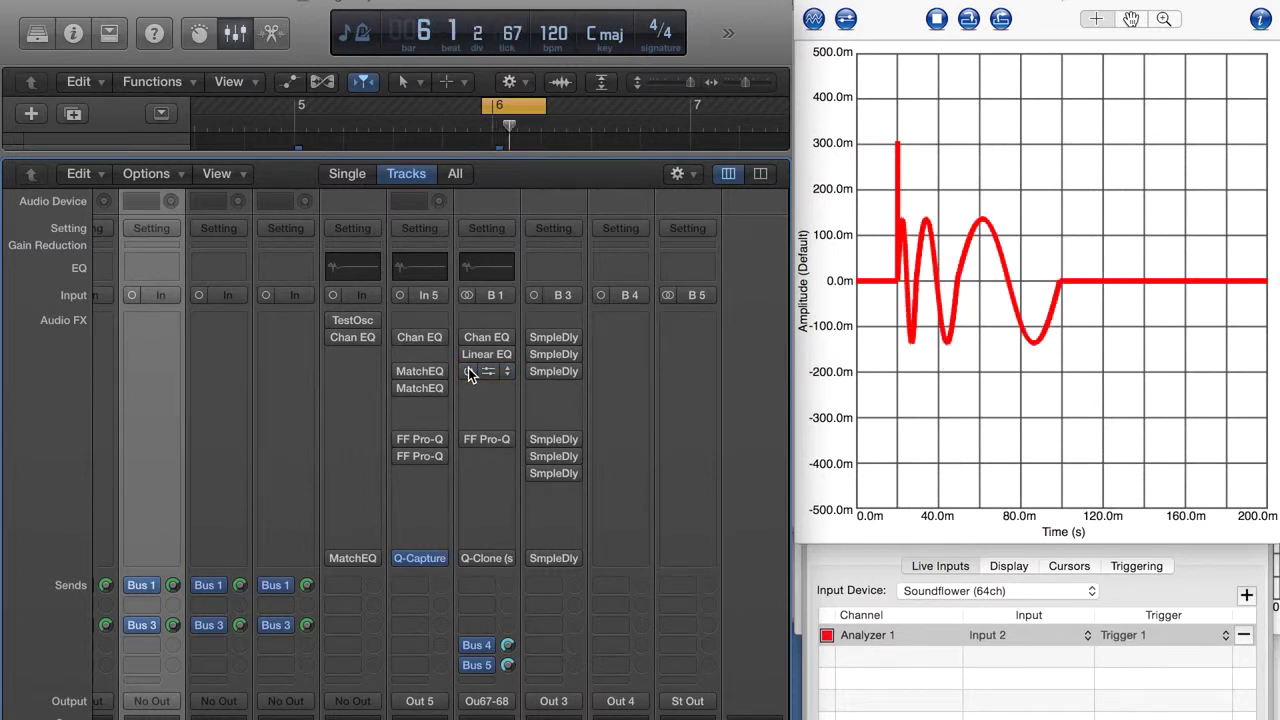
{"action": "left_click", "coordinate": [470, 372]}
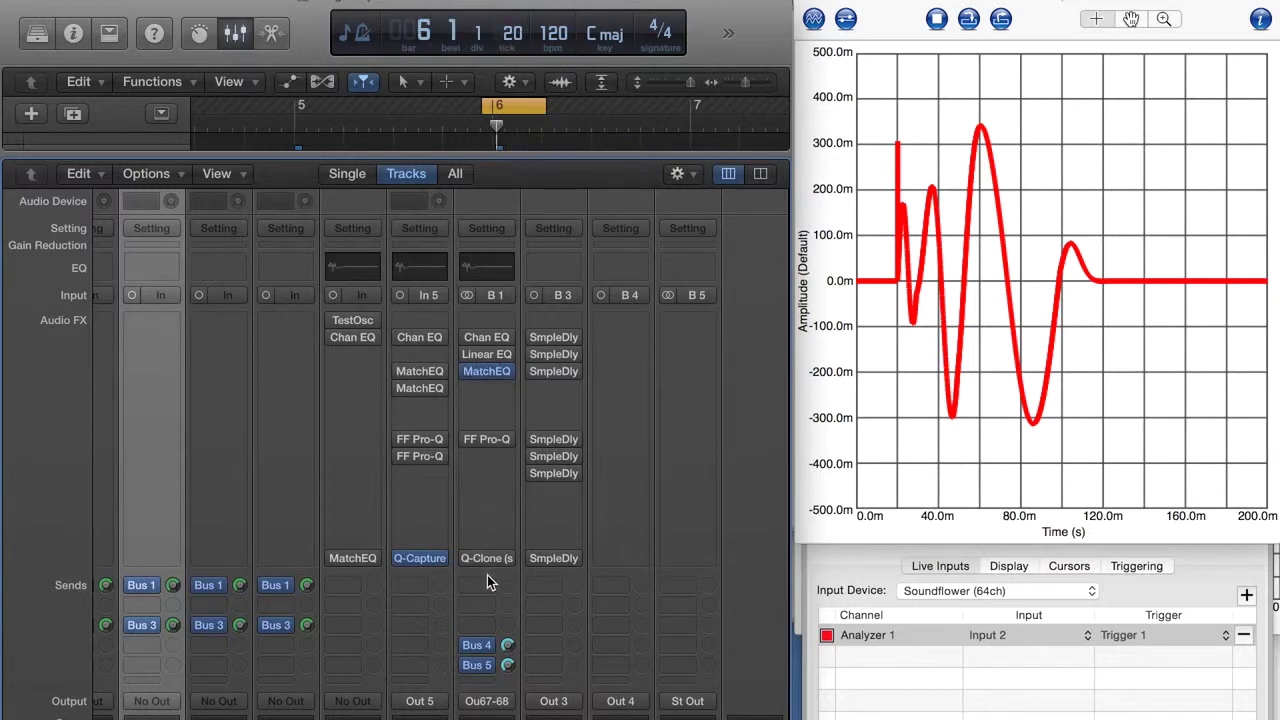
{"action": "mouse_move", "coordinate": [468, 371]}
{"action": "mouse_move", "coordinate": [468, 560]}
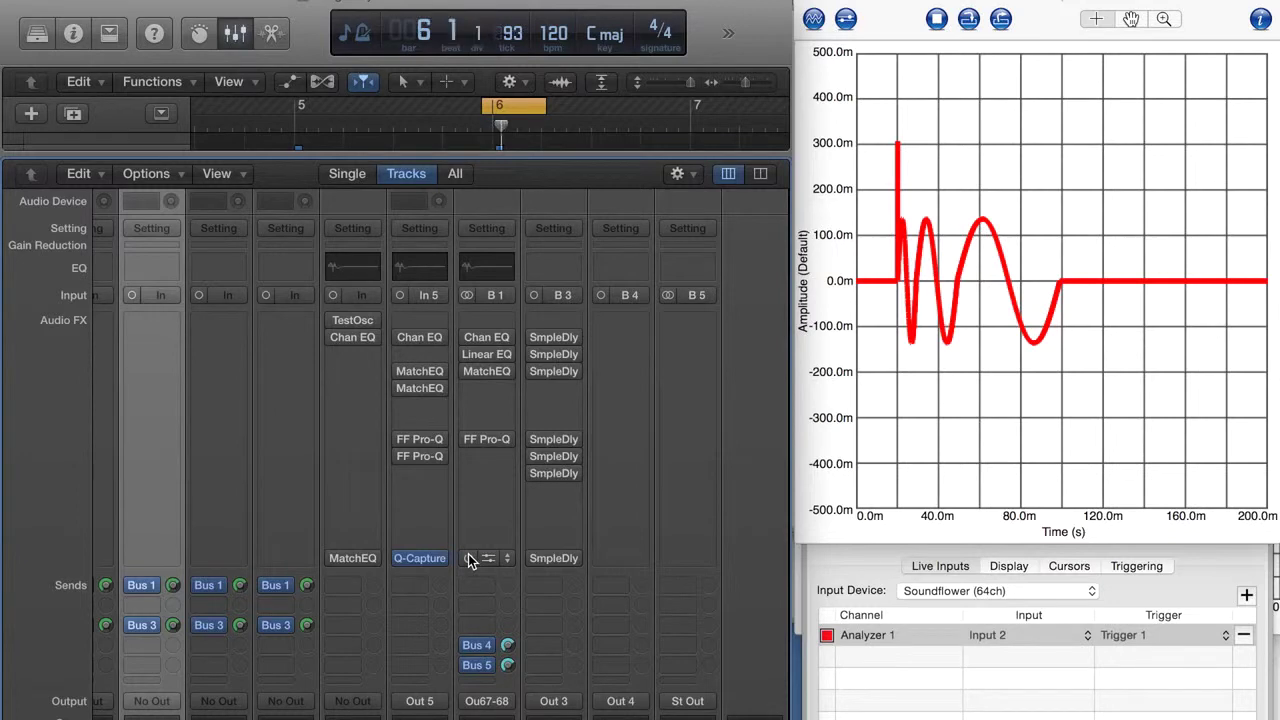
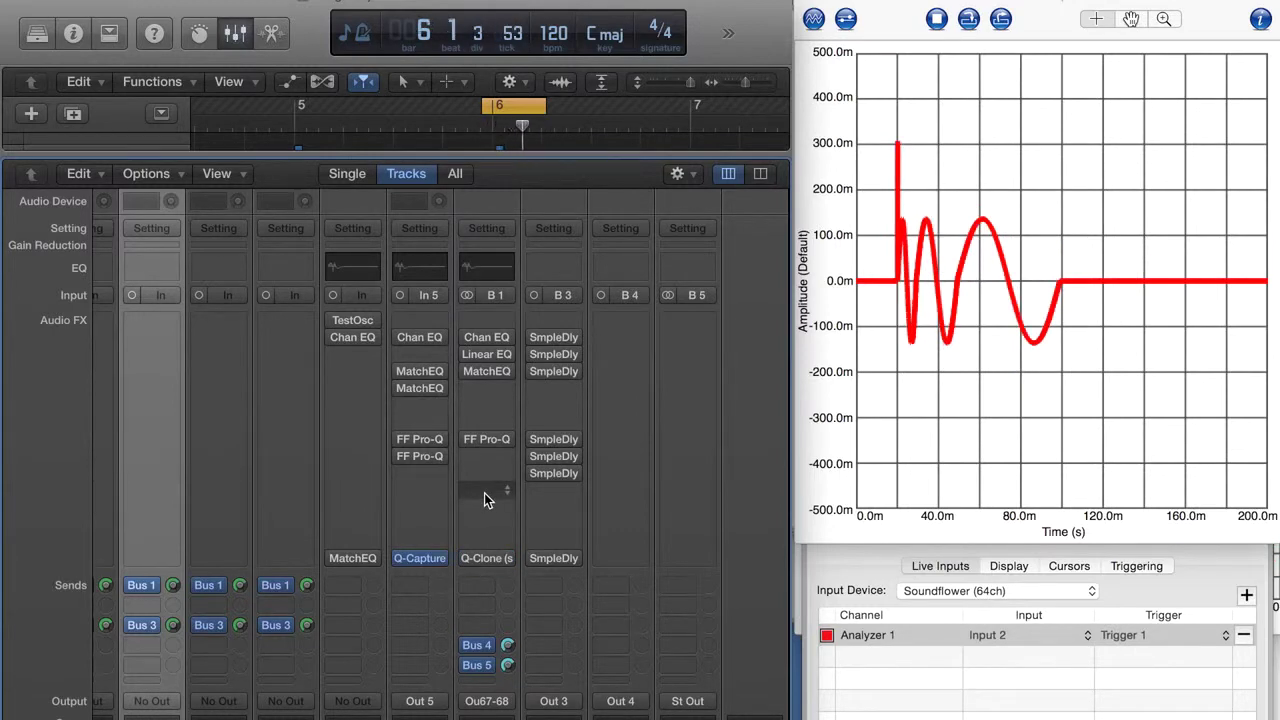
Mute the 50Hz, 110Hz and Positive tracks so that the k58 track is the test signal
{"action": "scroll", "coordinate": [484, 498], "scroll_direction": "down", "scroll_amount": 5}
{"action": "scroll", "coordinate": [484, 498], "scroll_direction": "left", "scroll_amount": 5}
{"action": "scroll", "coordinate": [484, 498], "scroll_direction": "up", "scroll_amount": 1}
{"action": "scroll", "coordinate": [484, 498], "scroll_direction": "left", "scroll_amount": 1}
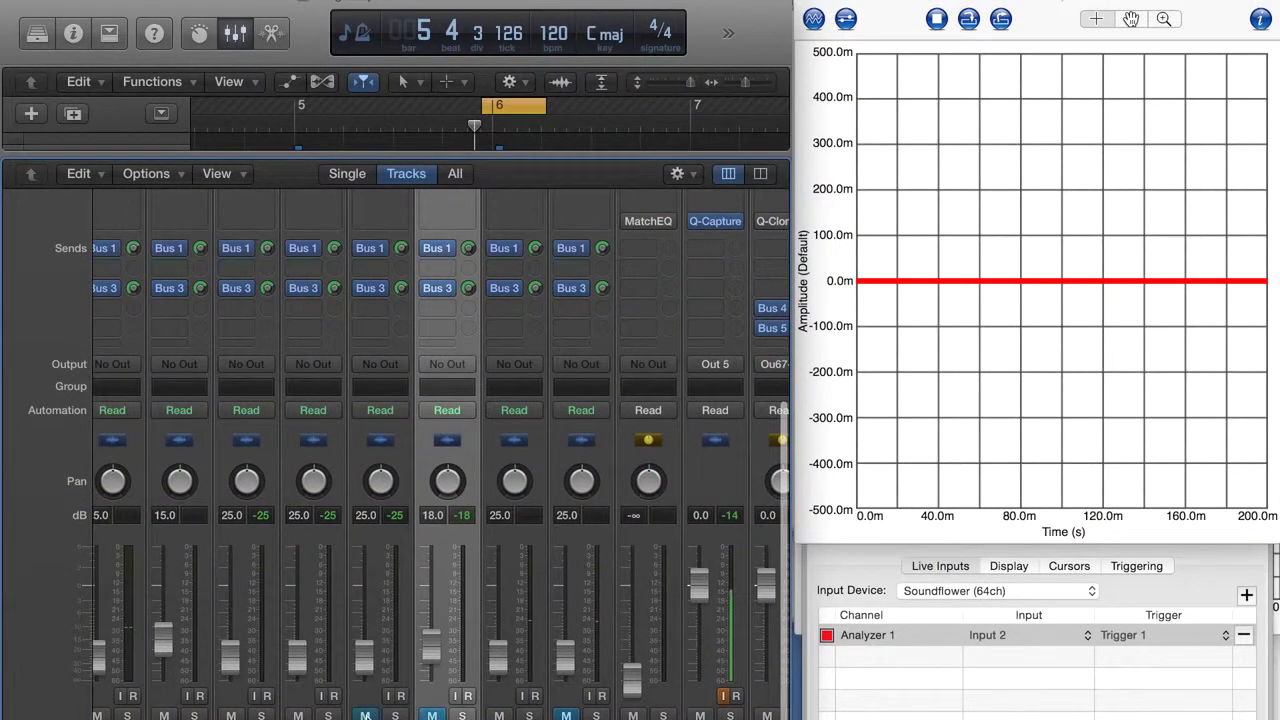
{"action": "left_click", "coordinate": [297, 715]}
Compare the k58 signal with the B 1 channel's Channel EQ enabled and bypassed, and check the Match EQ's settings
{"action": "scroll", "coordinate": [386, 625], "scroll_direction": "up", "scroll_amount": 6}
{"action": "scroll", "coordinate": [386, 625], "scroll_direction": "right", "scroll_amount": 3}
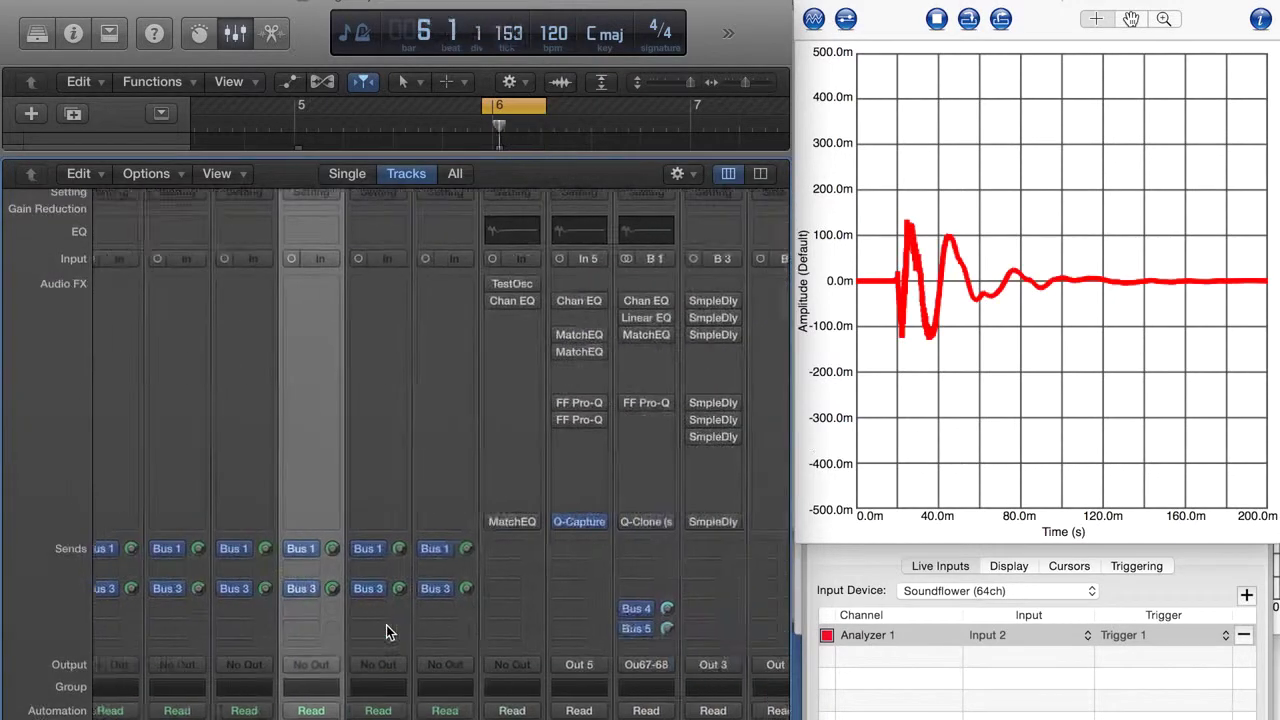
{"action": "scroll", "coordinate": [387, 630], "scroll_direction": "right", "scroll_amount": 2}
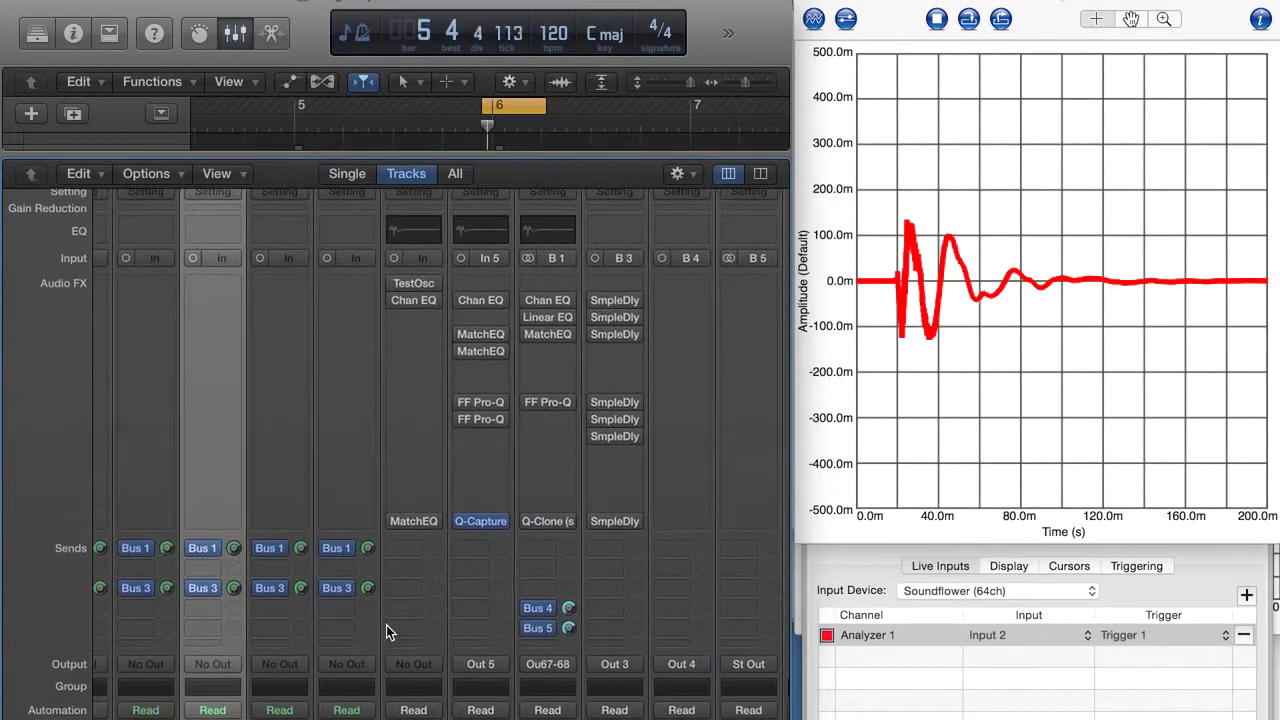
{"action": "left_click", "coordinate": [531, 300]}
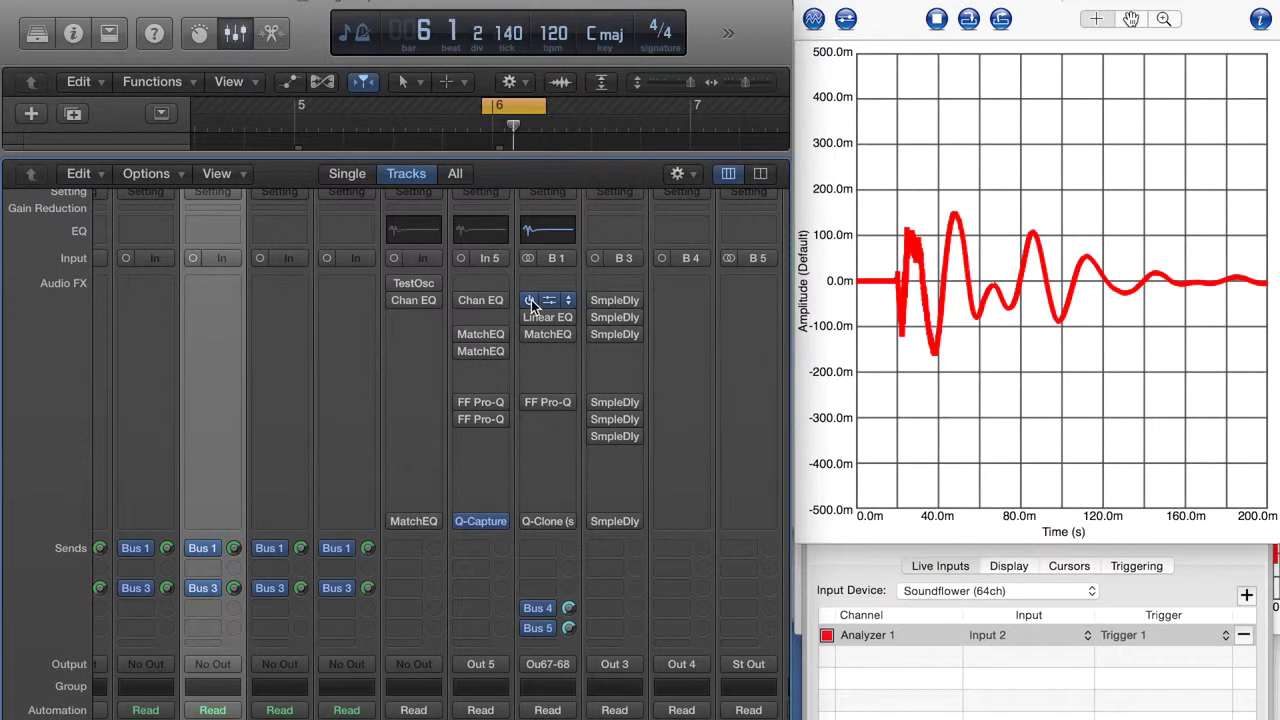
{"action": "left_click", "coordinate": [531, 300]}
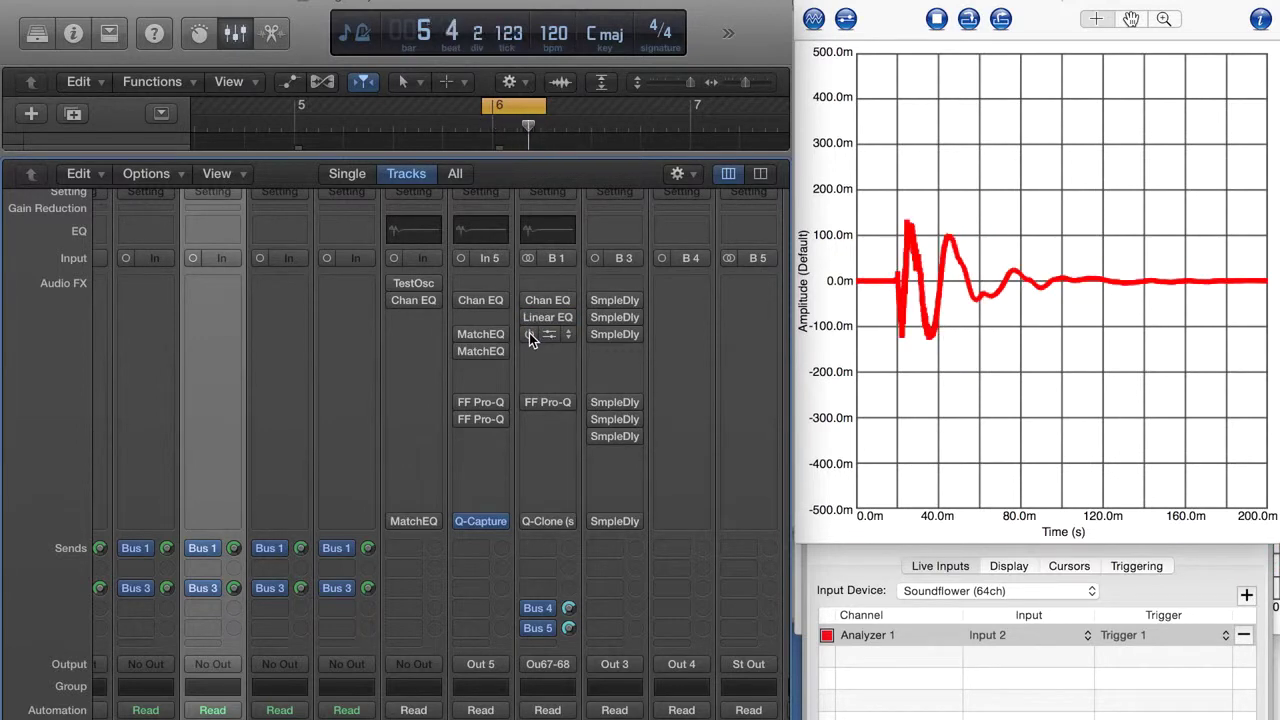
{"action": "left_click", "coordinate": [530, 337]}
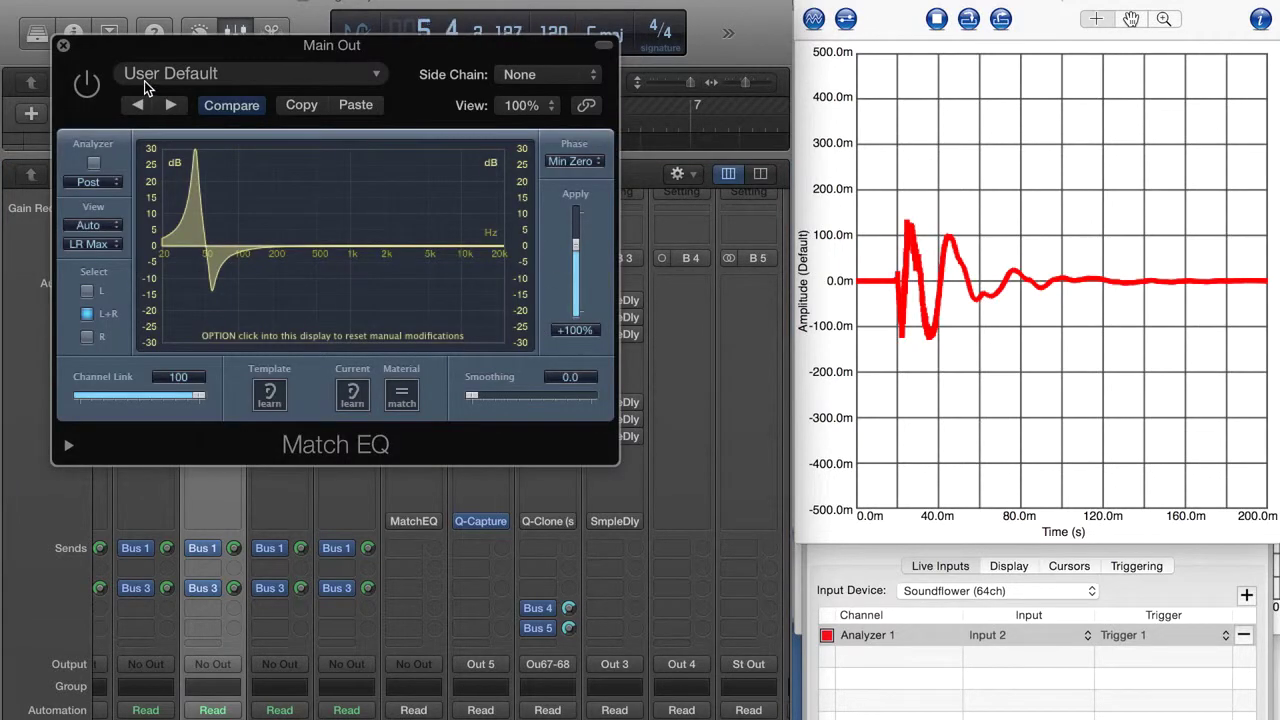
{"action": "left_click", "coordinate": [63, 45]}
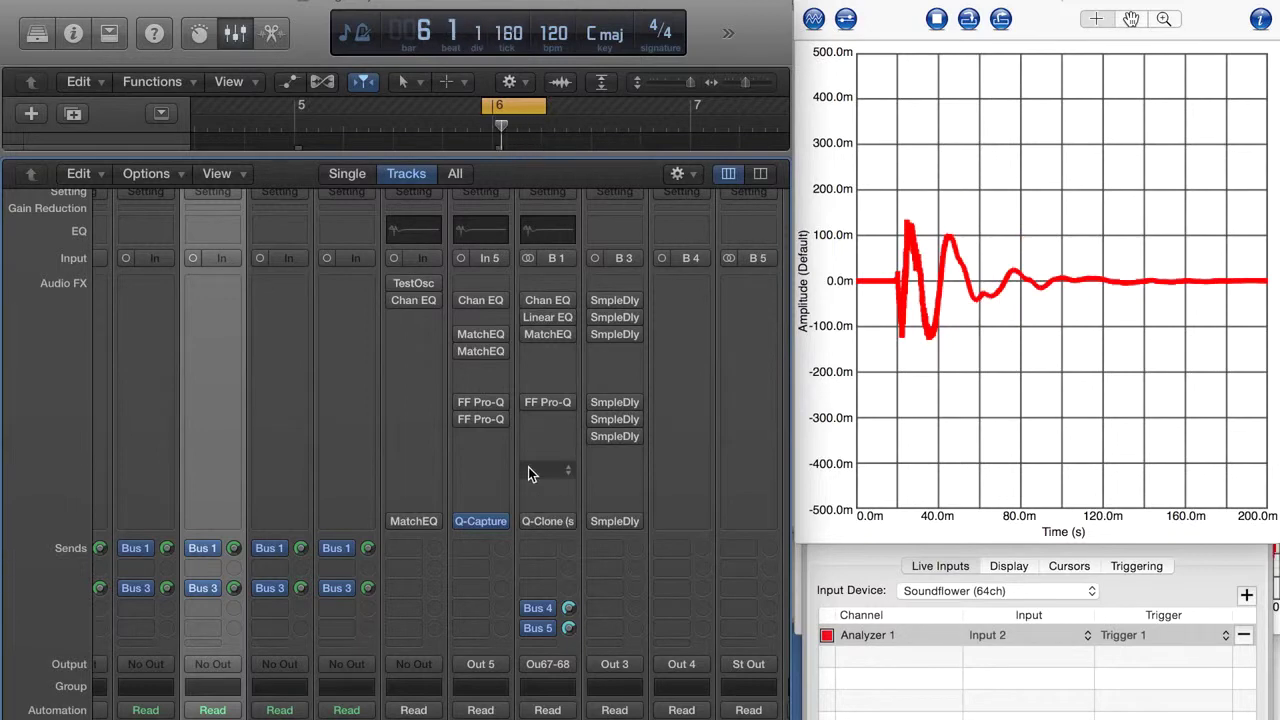
Mute the k58 track and unmute the k84 track to switch the test signal
{"action": "scroll", "coordinate": [528, 467], "scroll_direction": "down", "scroll_amount": 5}
{"action": "scroll", "coordinate": [528, 467], "scroll_direction": "down", "scroll_amount": 5}
{"action": "scroll", "coordinate": [528, 400], "scroll_direction": "left", "scroll_amount": 3}
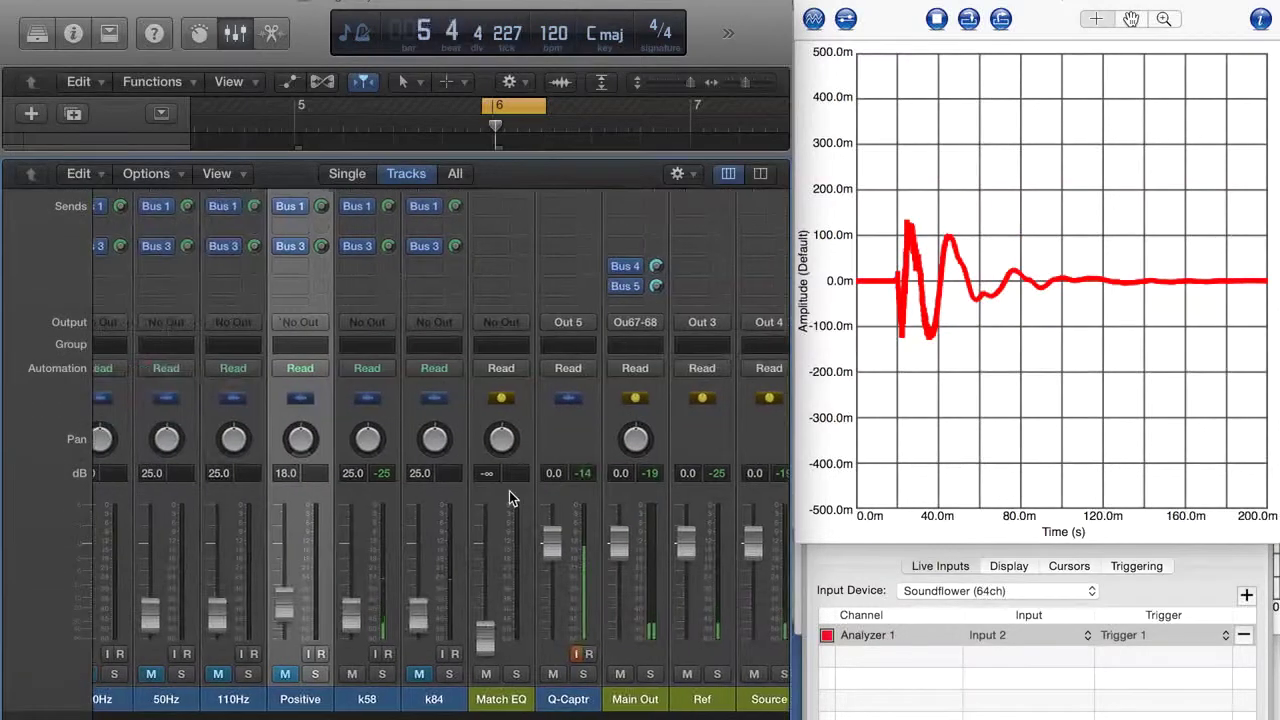
{"action": "scroll", "coordinate": [510, 480], "scroll_direction": "up", "scroll_amount": 1}
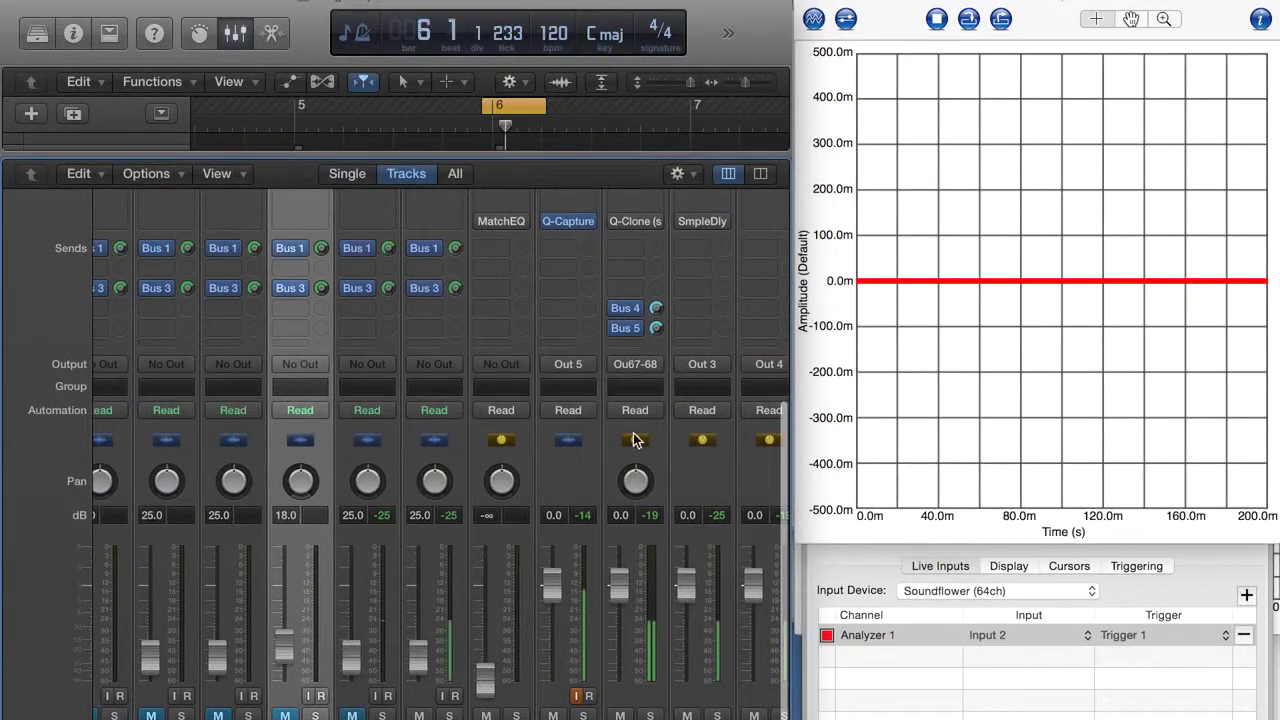
Compare the k84 signal through the B 1 channel's Channel EQ, Linear EQ and Match EQ, one plug-in at a time
{"action": "scroll", "coordinate": [633, 437], "scroll_direction": "right", "scroll_amount": 5}
{"action": "scroll", "coordinate": [633, 437], "scroll_direction": "up", "scroll_amount": 4}
{"action": "scroll", "coordinate": [633, 440], "scroll_direction": "up", "scroll_amount": 5}
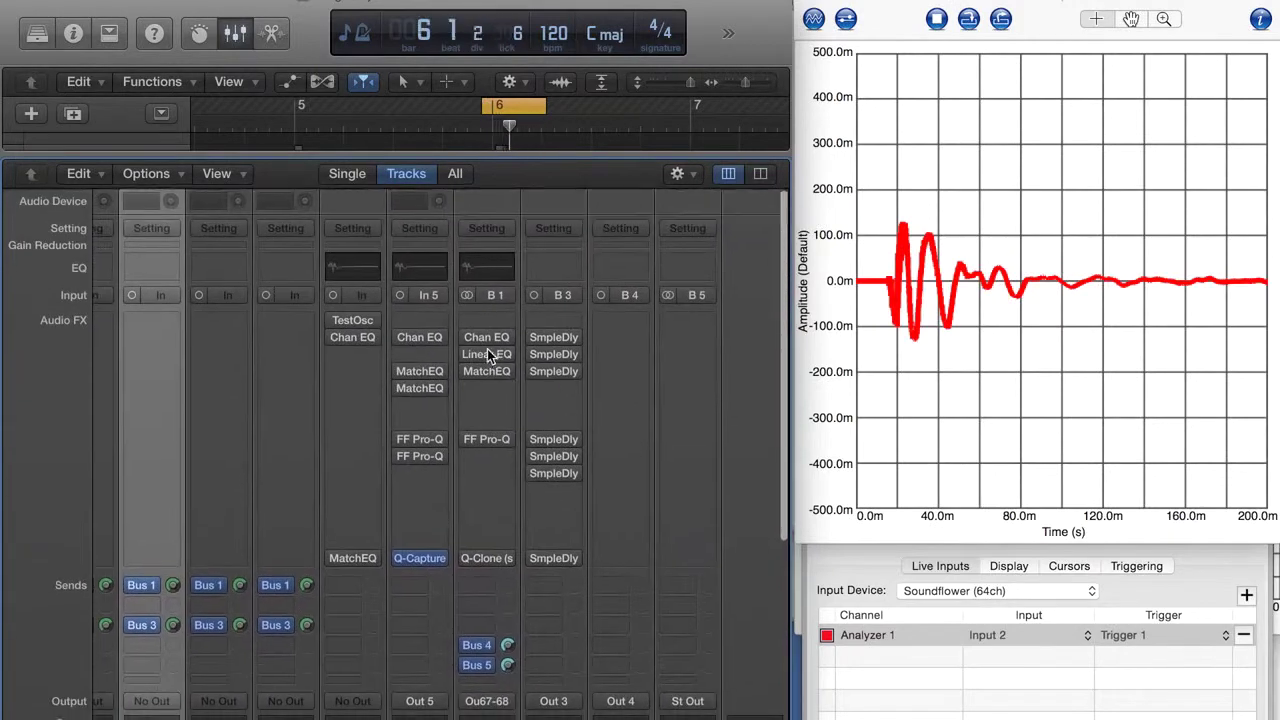
{"action": "left_click", "coordinate": [467, 336]}
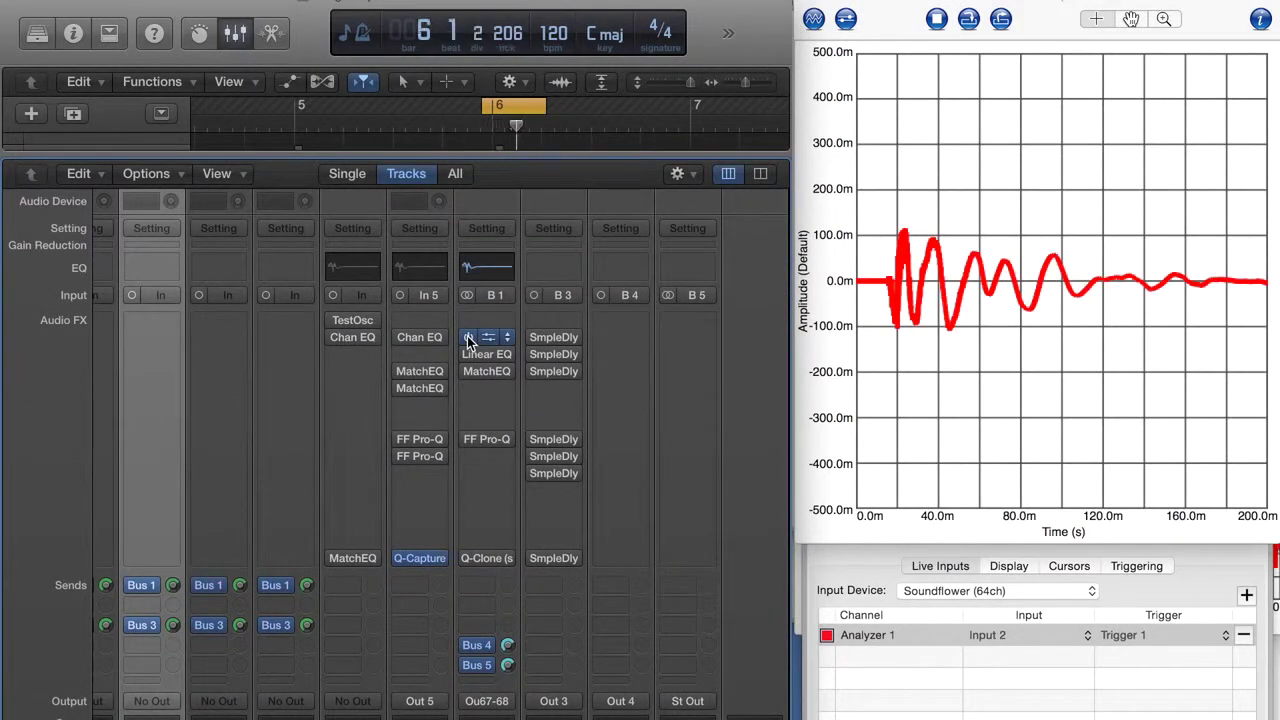
{"action": "left_click", "coordinate": [467, 336]}
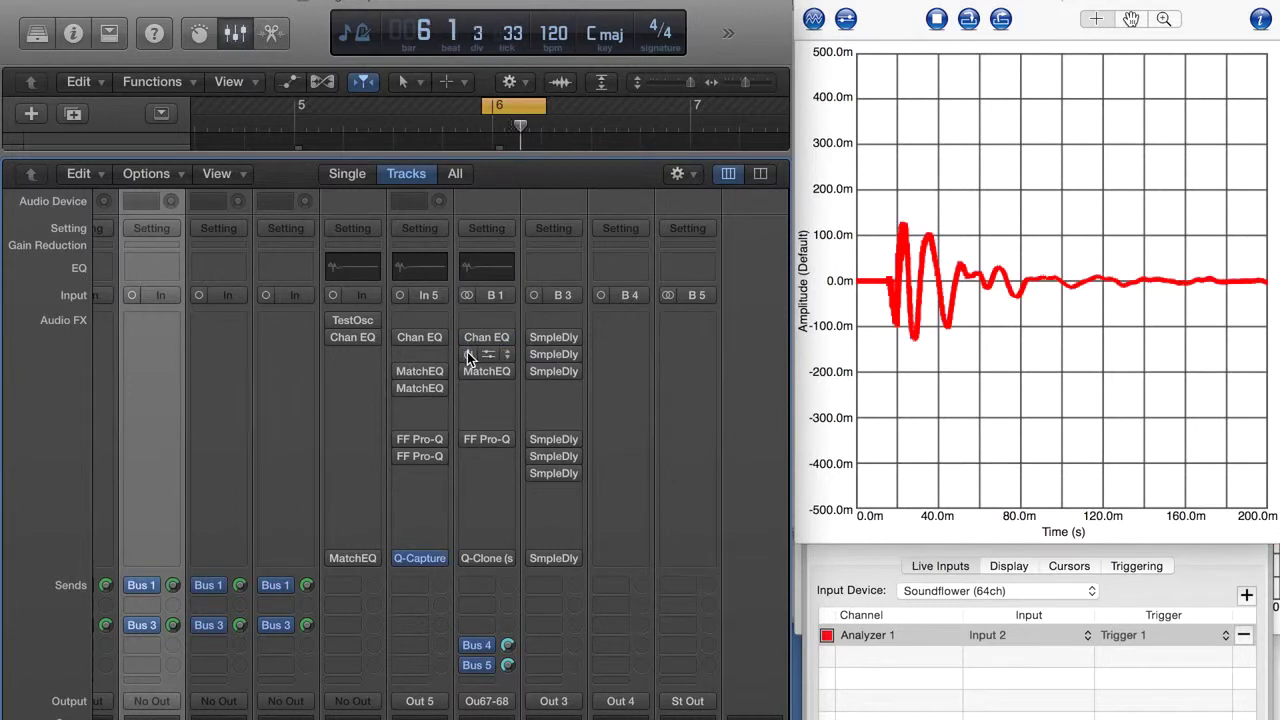
{"action": "left_click", "coordinate": [467, 353]}
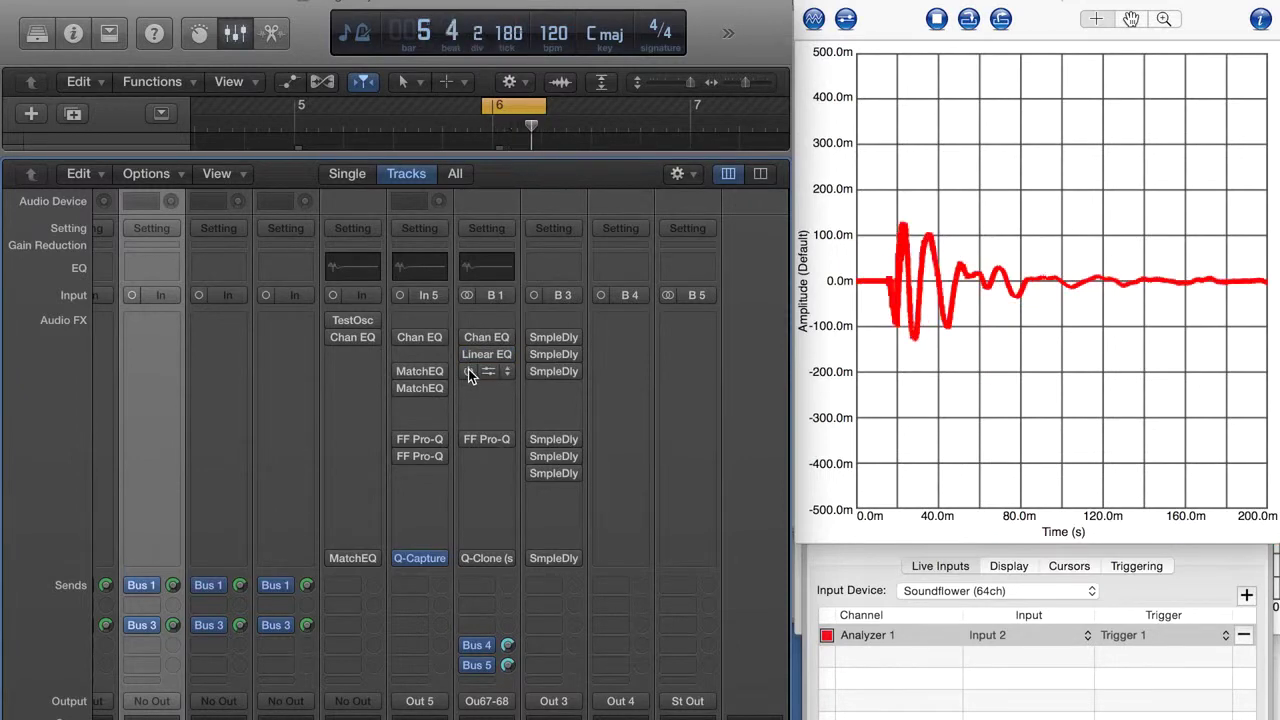
{"action": "left_click", "coordinate": [468, 371]}
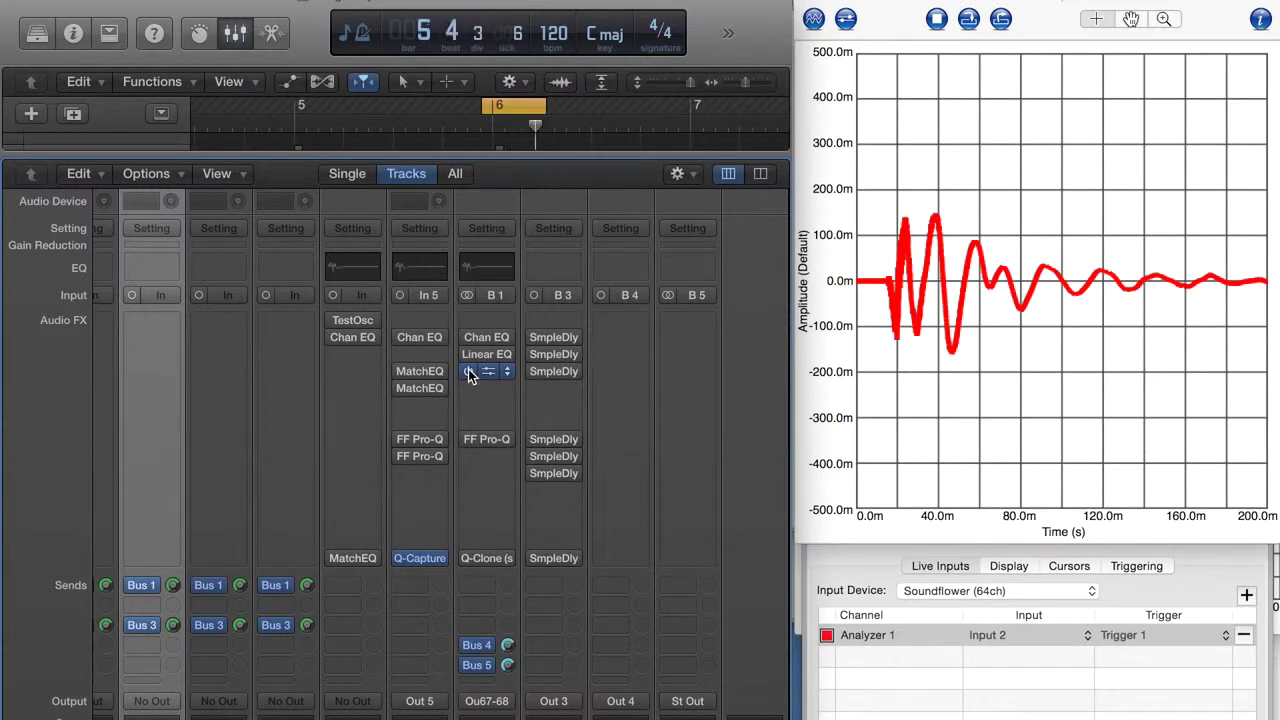
Compare the k84 signal through the B 1 channel's FF Pro-Q and Q-Clone in turn, and leave both bypassed
{"action": "left_click", "coordinate": [469, 439]}
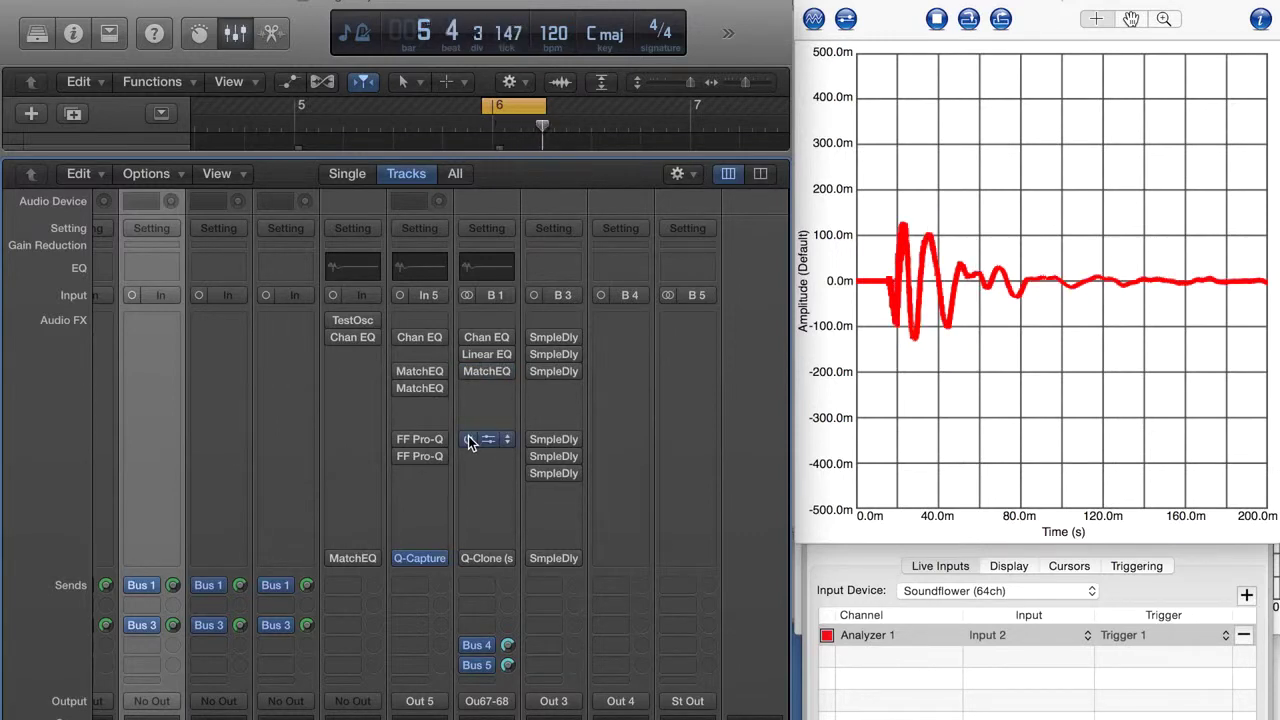
{"action": "left_click", "coordinate": [468, 439]}
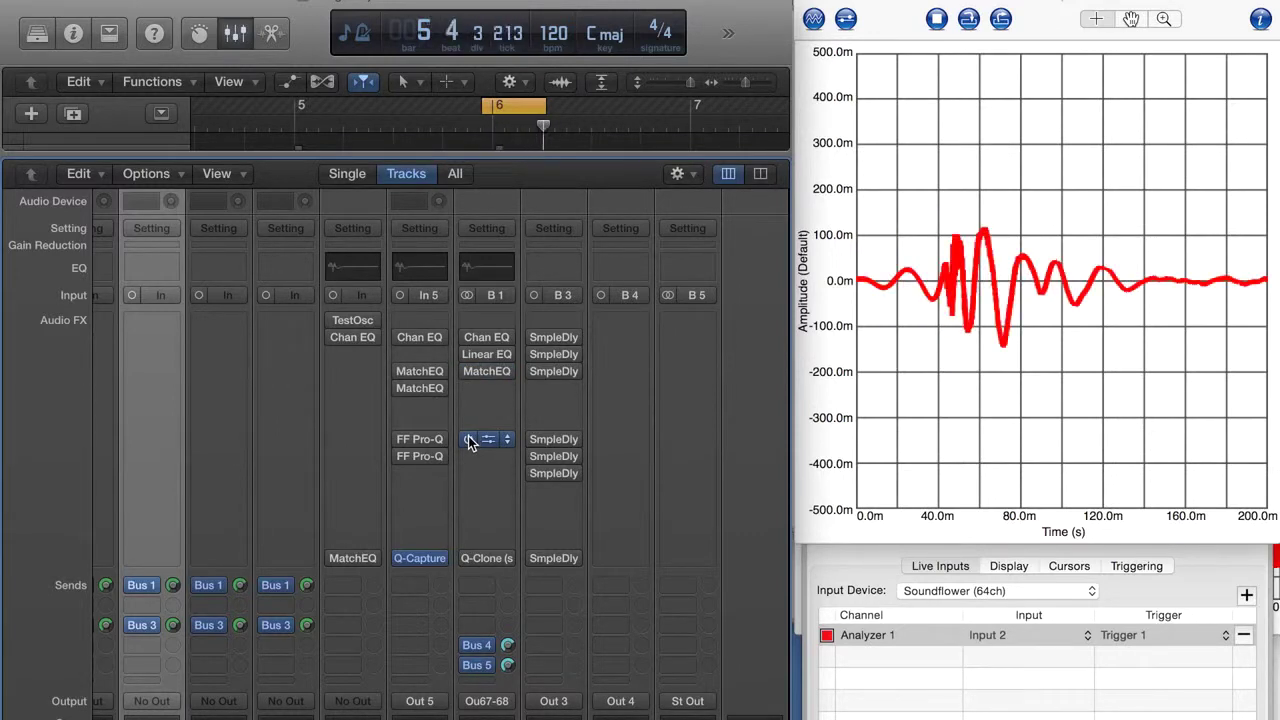
{"action": "left_click", "coordinate": [470, 560]}
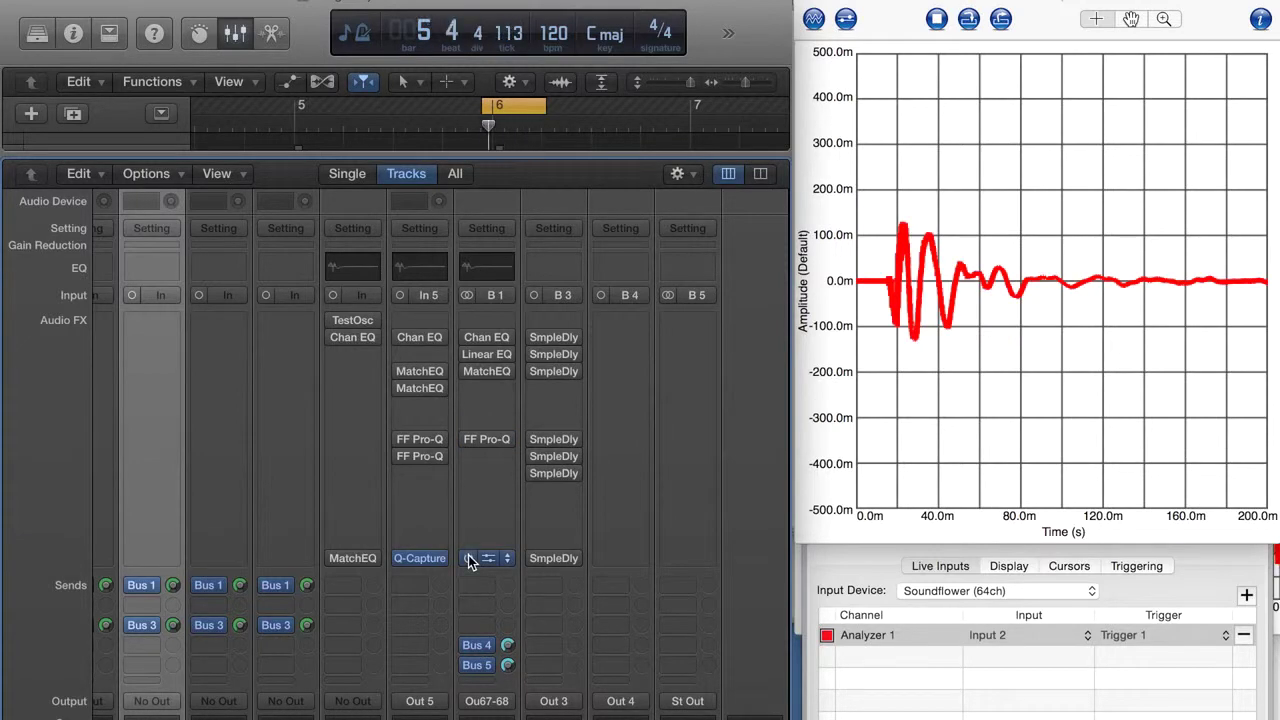
{"action": "left_click", "coordinate": [469, 557]}
{"action": "left_click", "coordinate": [465, 559]}
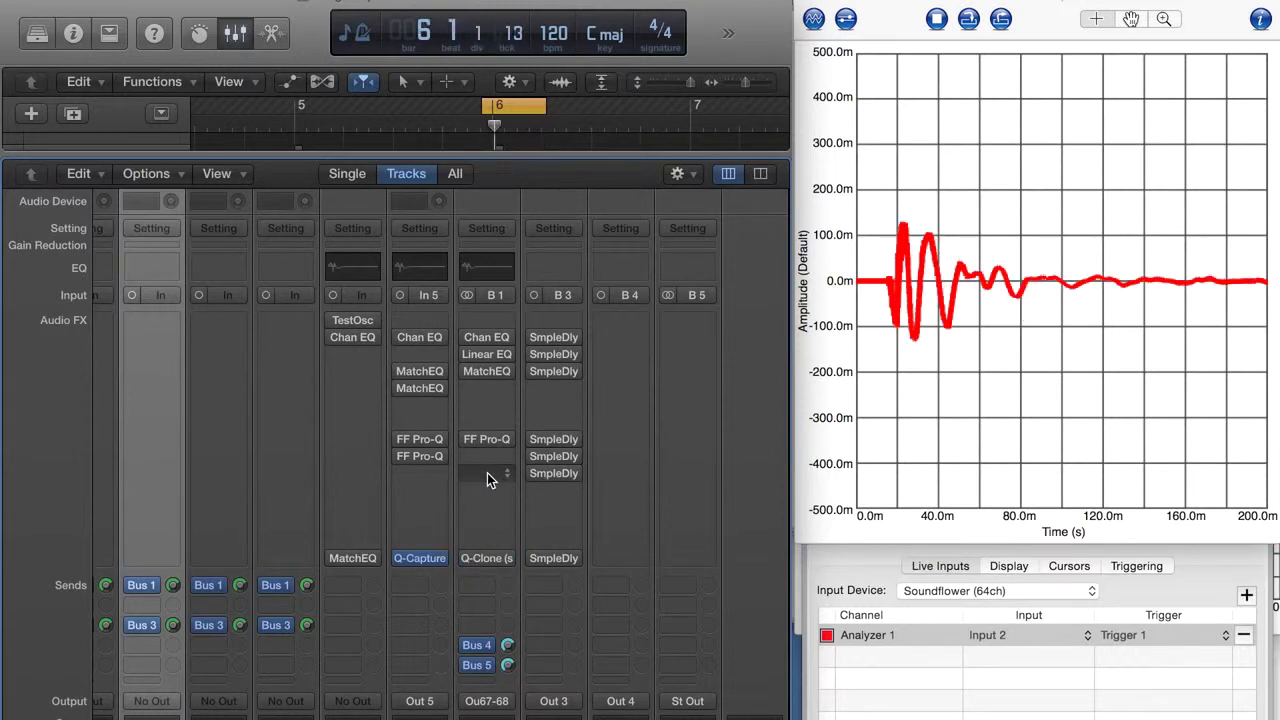
Stop playback, turn cycle mode off and enlarge the track area above the mixer
{"action": "key", "text": "space"}
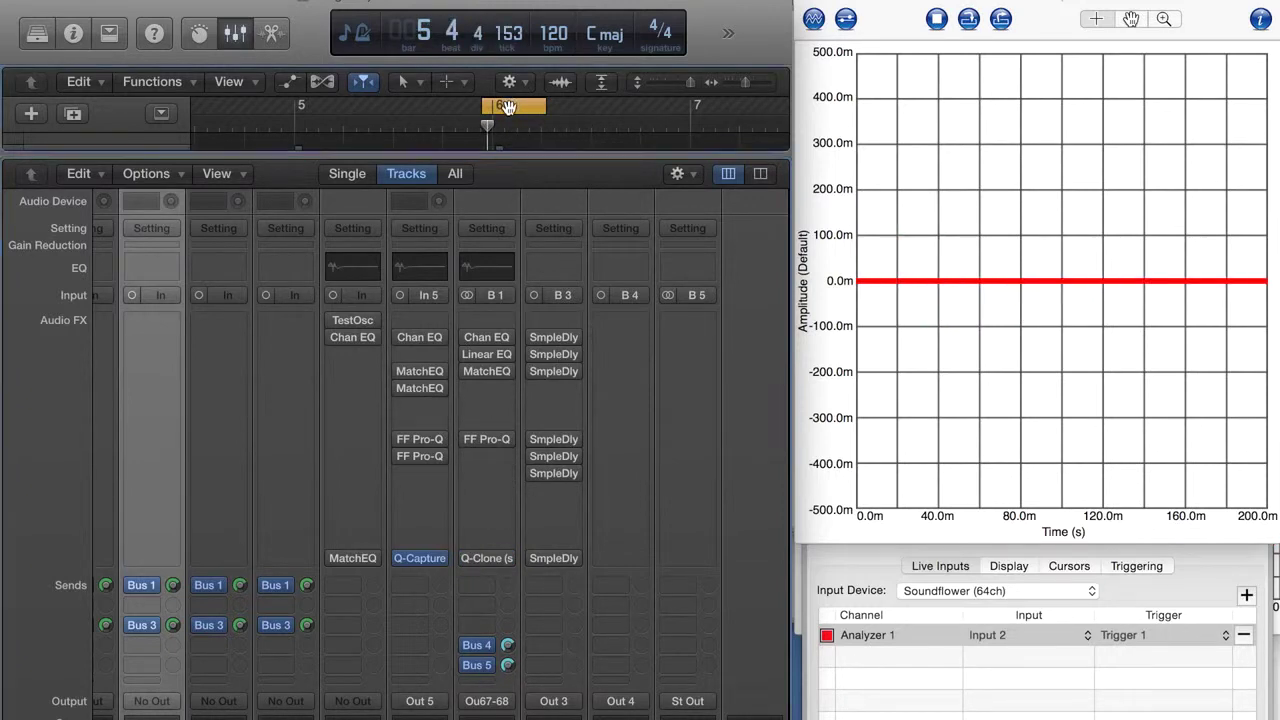
{"action": "key", "text": "c"}
{"action": "left_click_drag", "start_coordinate": [565, 151], "coordinate": [580, 316]}
Play the 08 3 Circles loop on the Trax track, starting just after bar 7
{"action": "scroll", "coordinate": [581, 281], "scroll_direction": "right", "scroll_amount": 5}
{"action": "scroll", "coordinate": [581, 281], "scroll_direction": "up", "scroll_amount": 5}
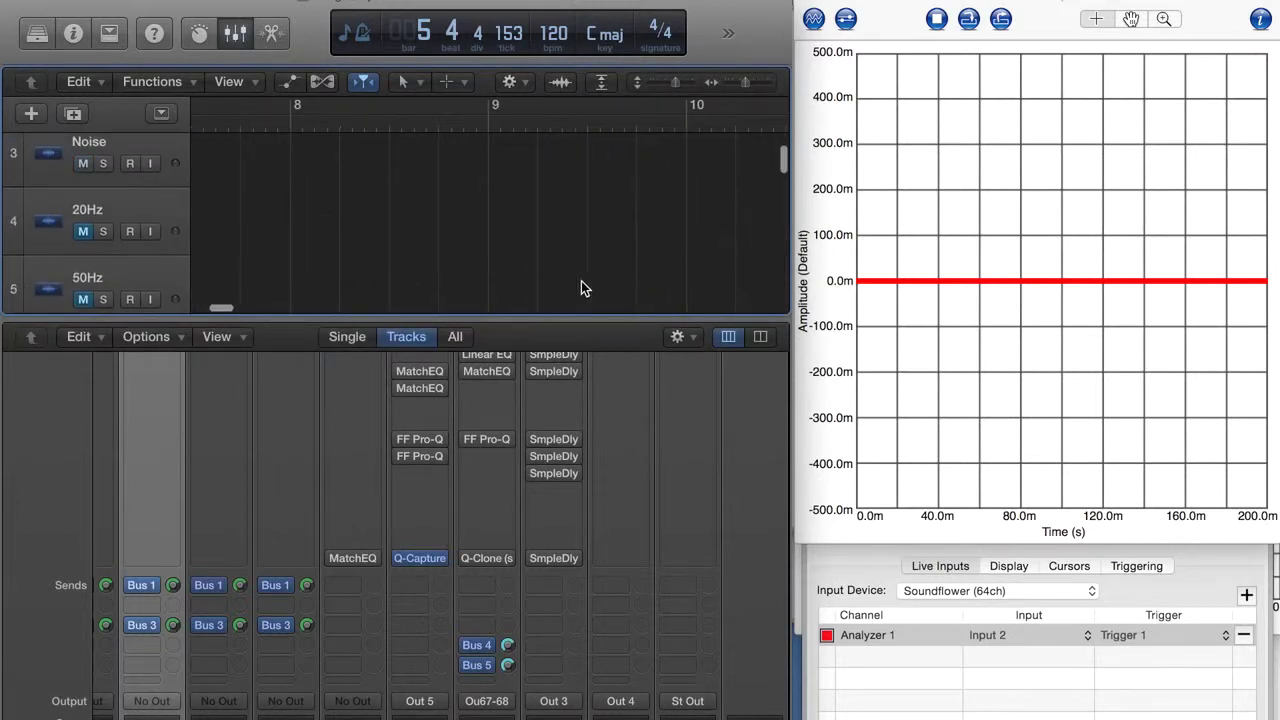
{"action": "scroll", "coordinate": [581, 281], "scroll_direction": "left", "scroll_amount": 4}
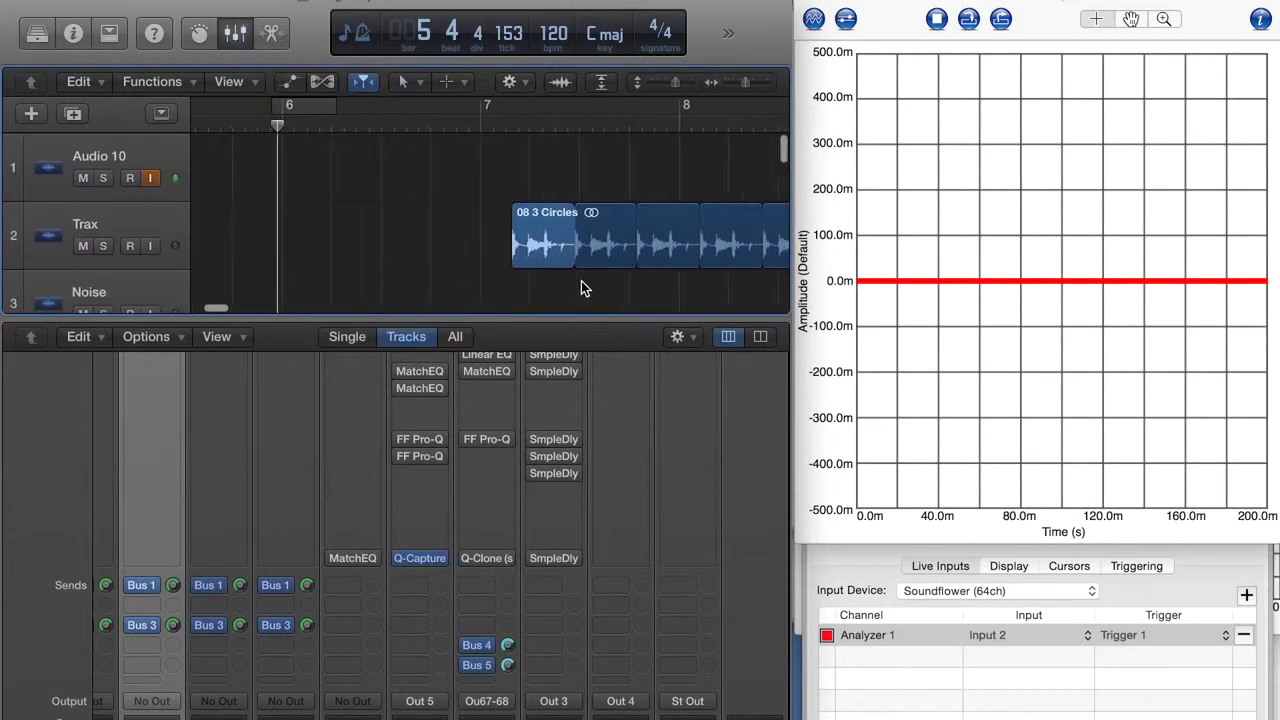
{"action": "left_click", "coordinate": [506, 123]}
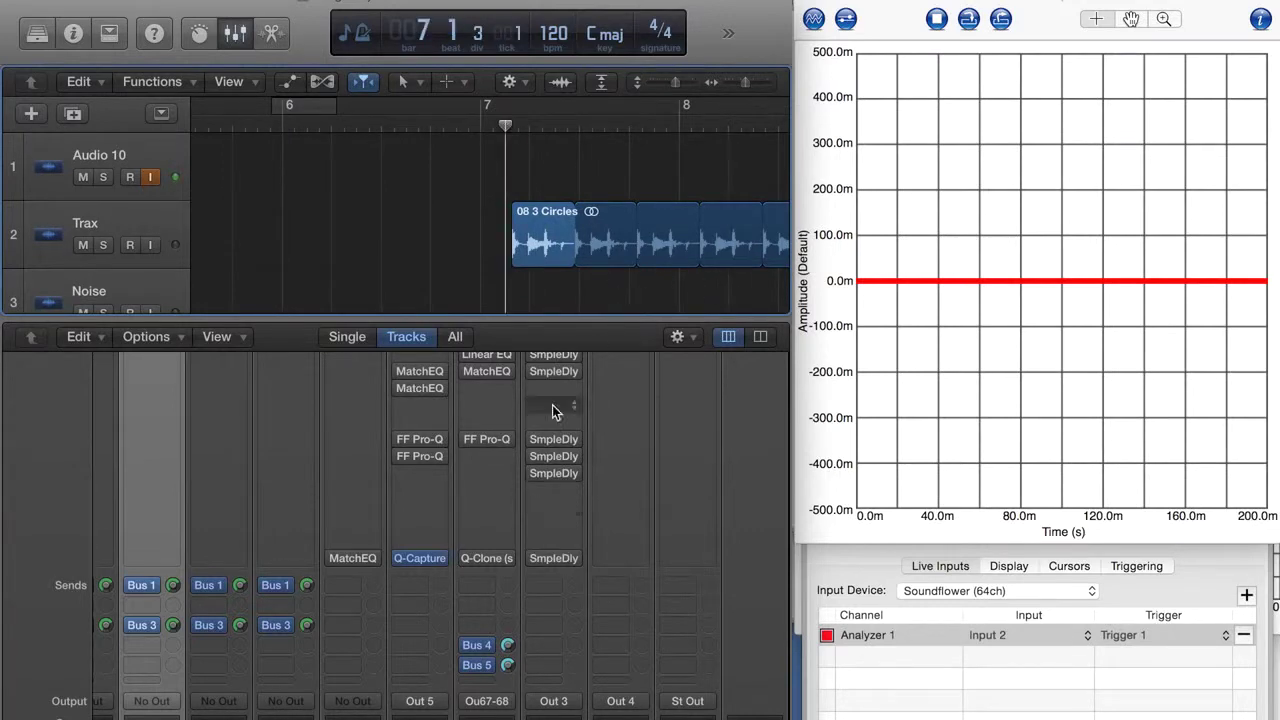
{"action": "key", "text": "space"}
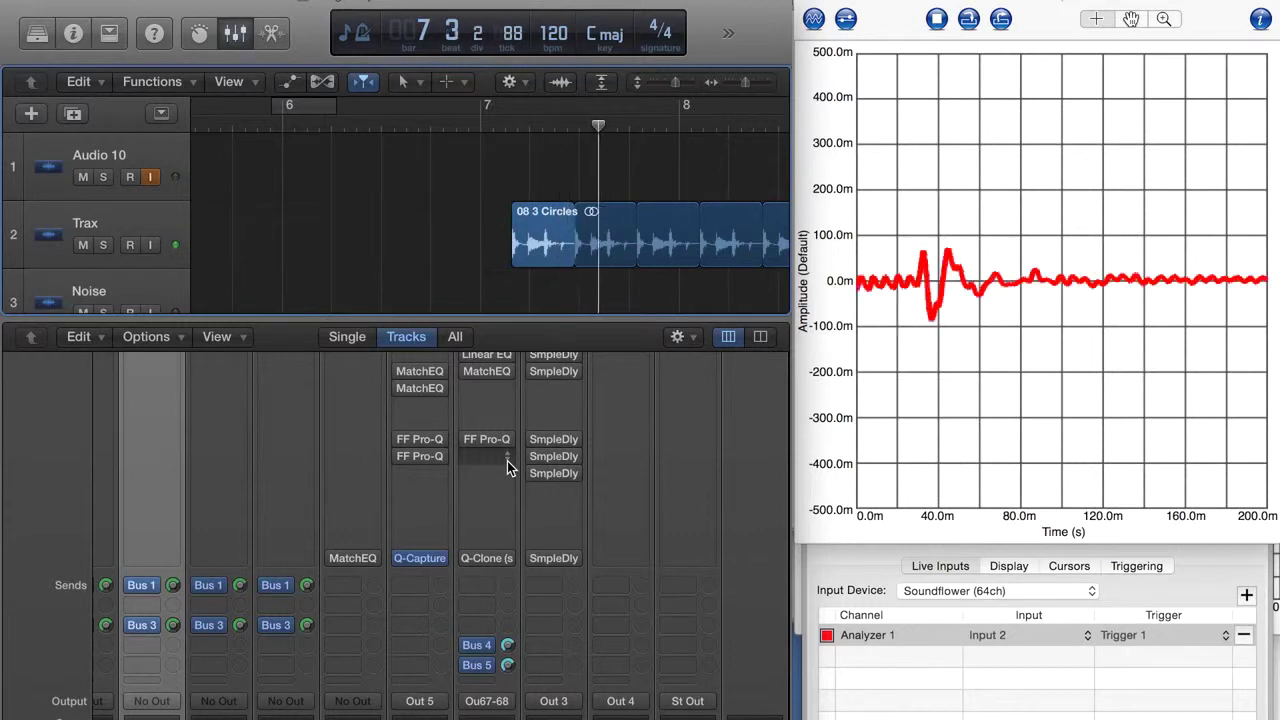
Compare the 08 3 Circles loop through the B 1 channel's Channel EQ, Match EQ and Q-Clone, and stop playback
{"action": "scroll", "coordinate": [507, 461], "scroll_direction": "up", "scroll_amount": 5}
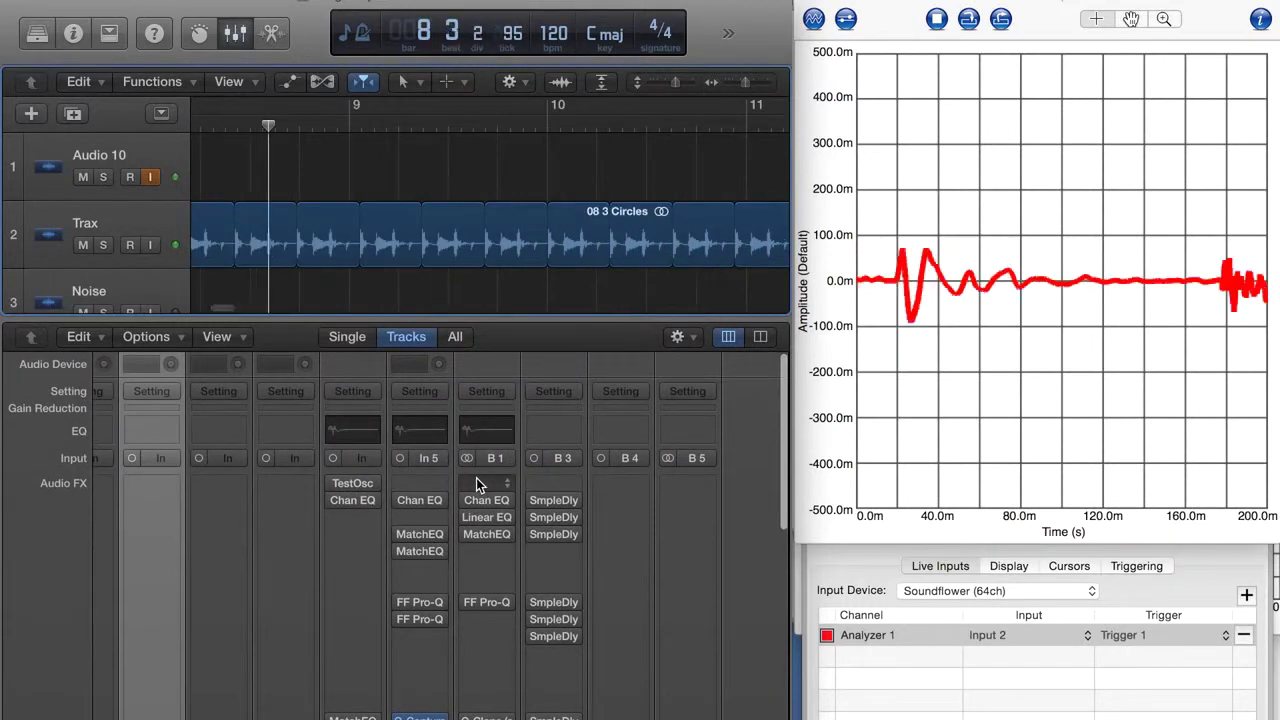
{"action": "mouse_move", "coordinate": [467, 500]}
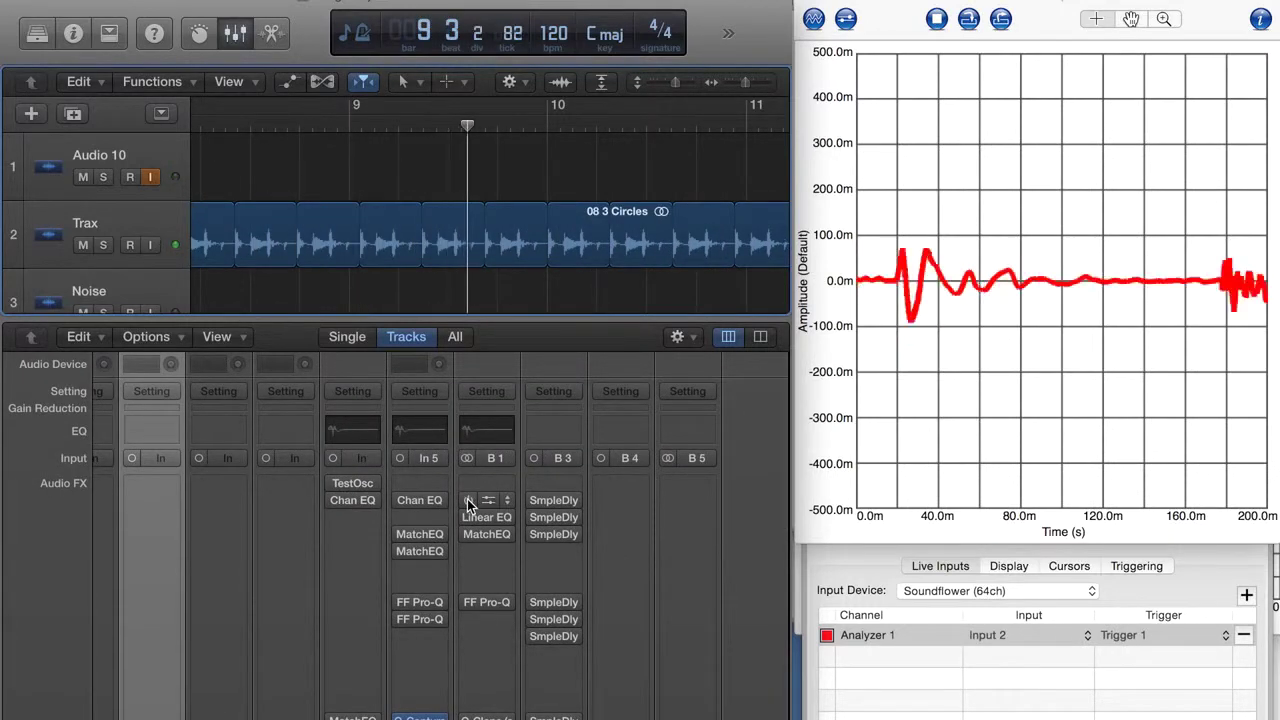
{"action": "left_click", "coordinate": [467, 499]}
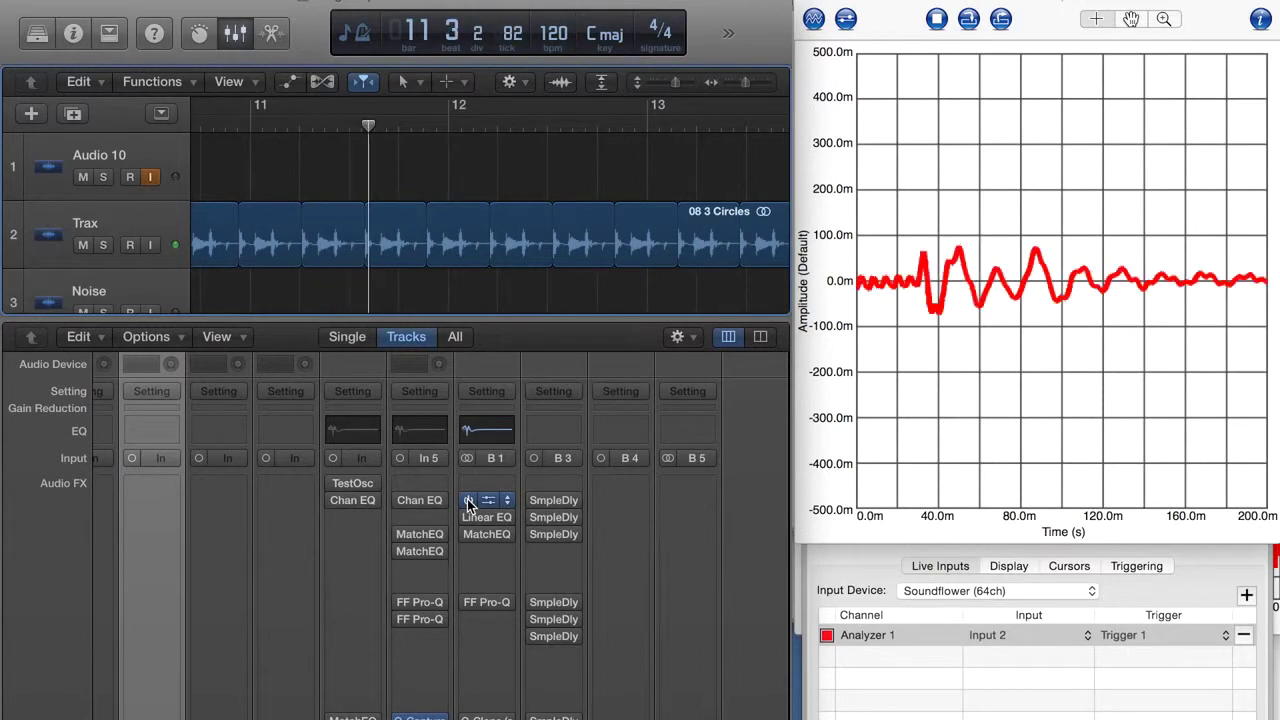
{"action": "left_click", "coordinate": [467, 500]}
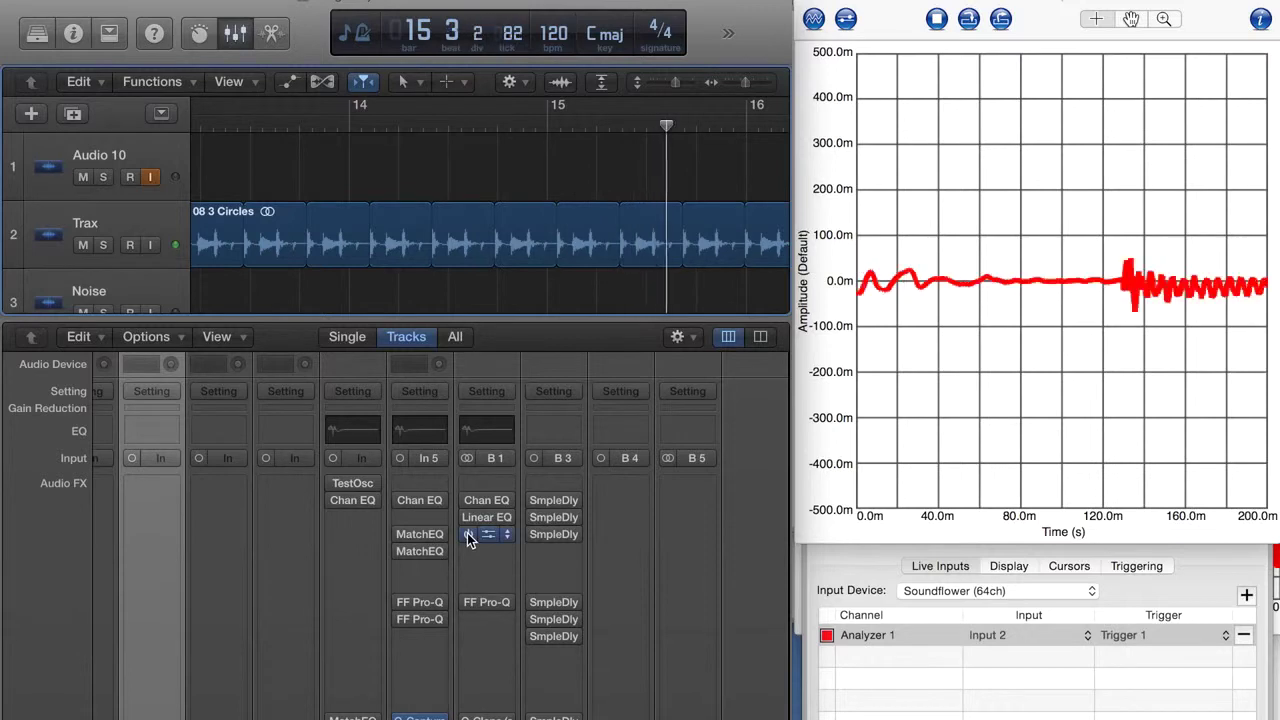
{"action": "left_click", "coordinate": [467, 534]}
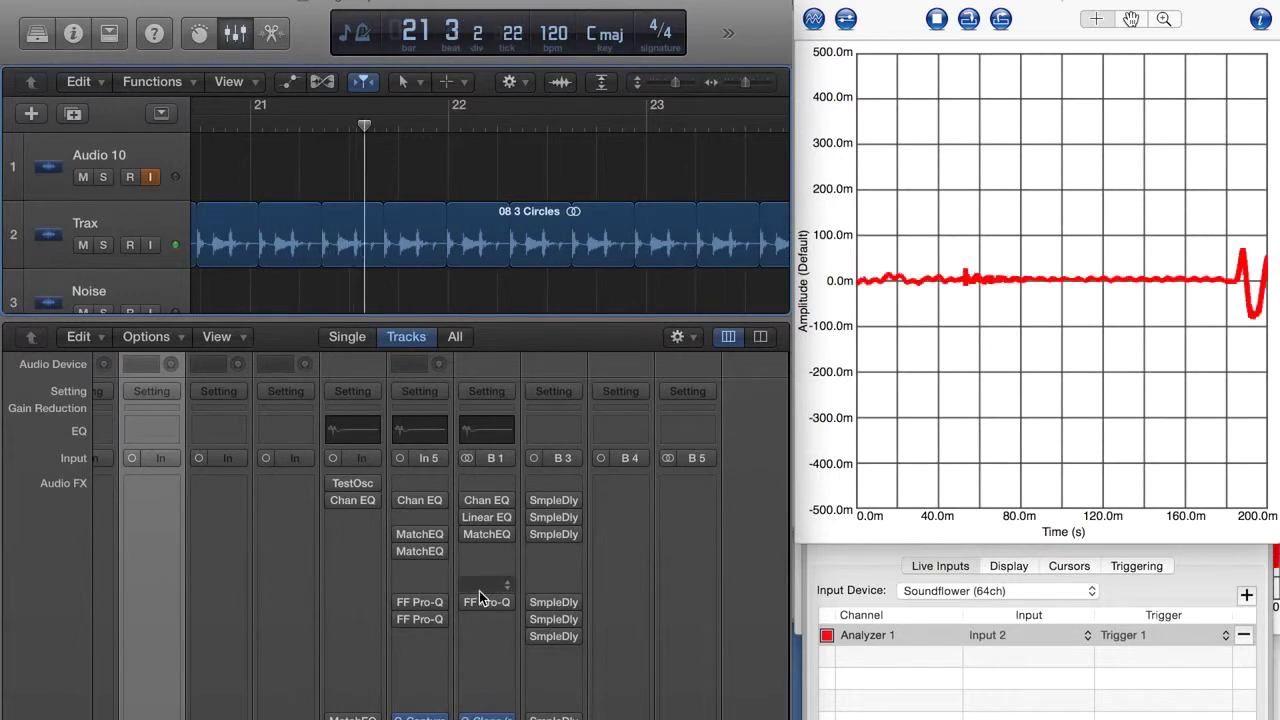
{"action": "key", "text": "space"}
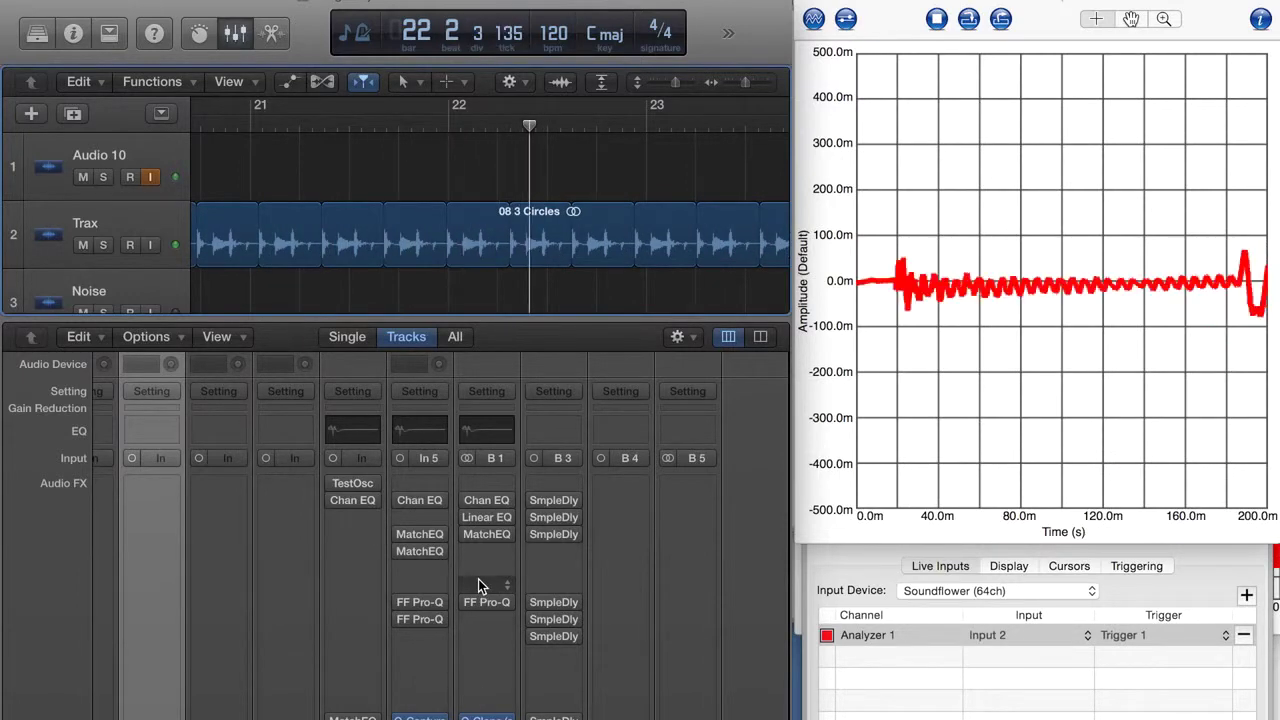